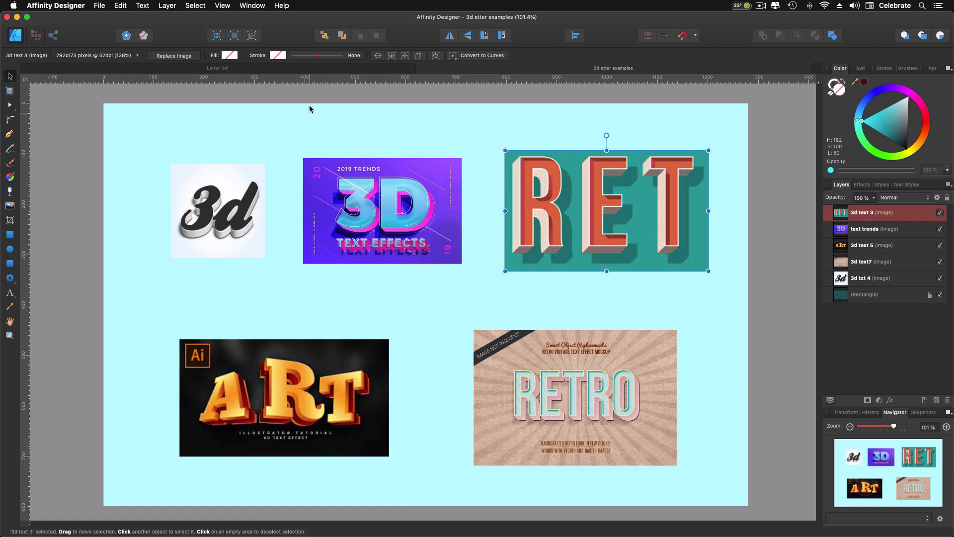
- In the Letter document, hide the finished lettering group and add "Draw" as red Santa Fe LET art text, about 359 pt
left_click(307, 69)
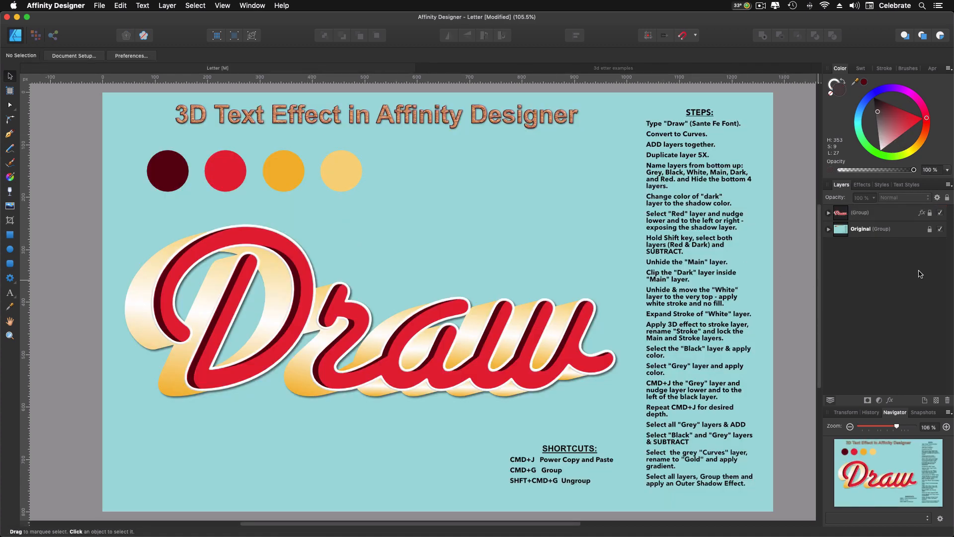
left_click(939, 213)
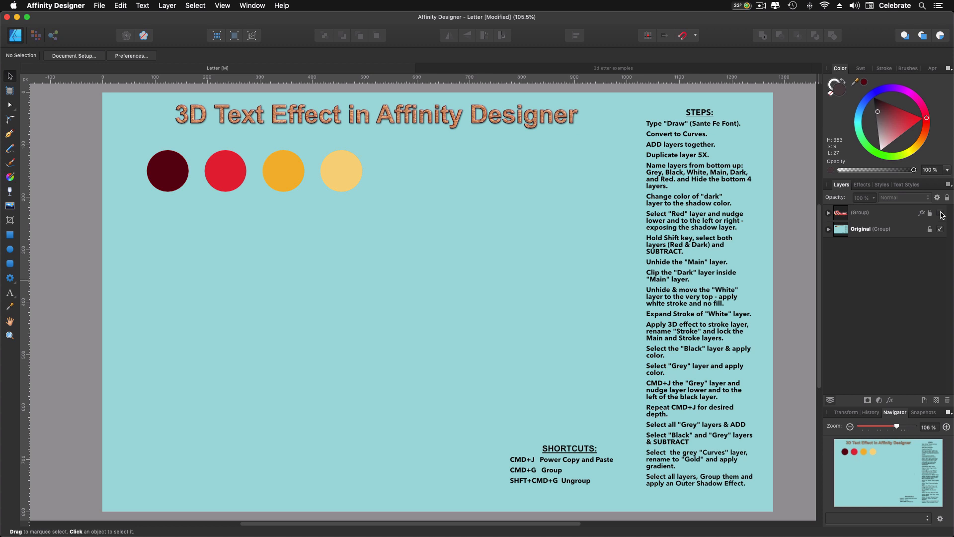
left_click(11, 294)
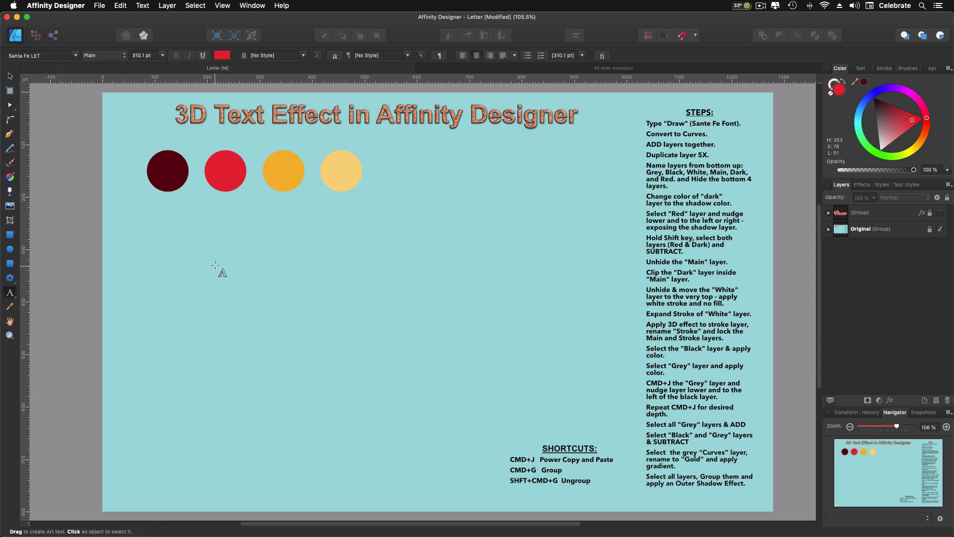
left_click_drag(217, 261, 250, 379)
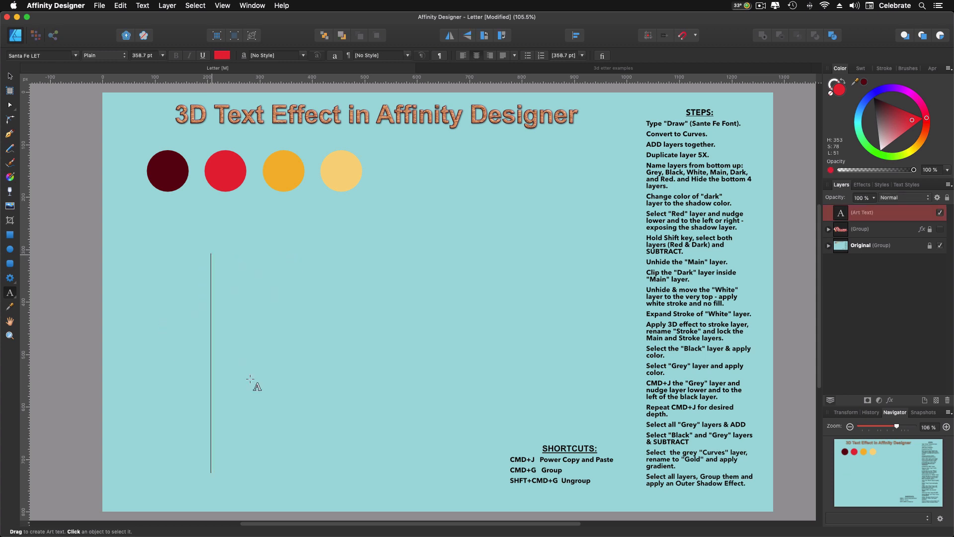
type("Draw")
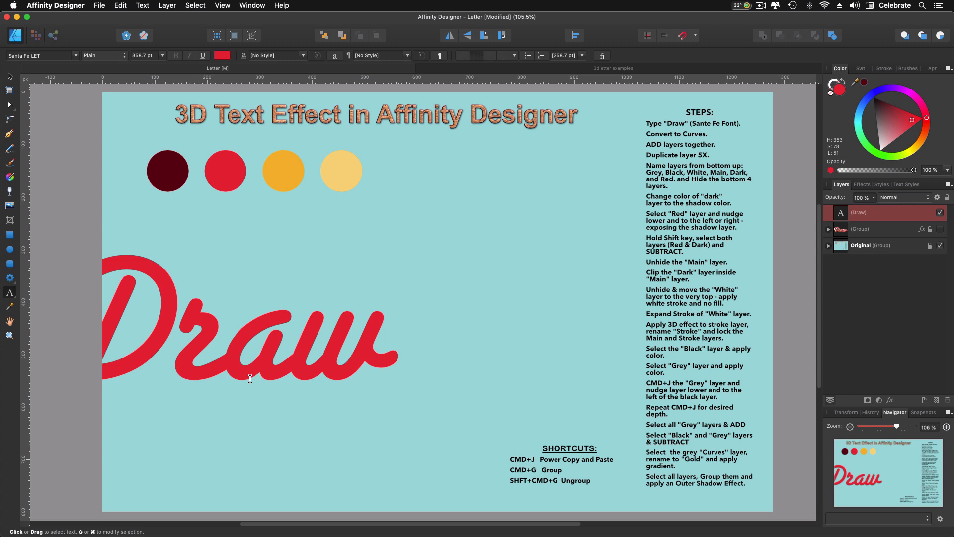
key("Escape")
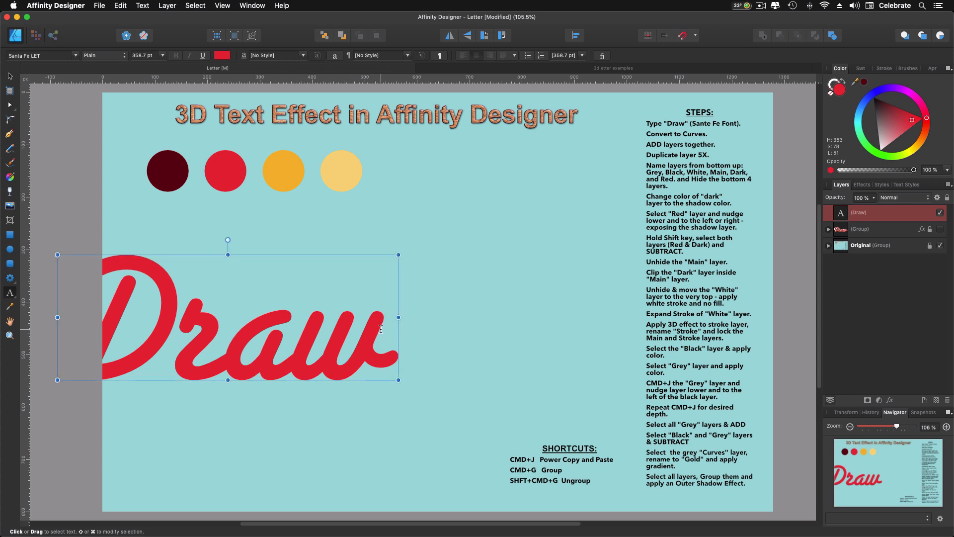
- Move the Draw text fully onto the page below the color circles and set its font size to 470 pt
mouse_move(382, 325)
left_mouse_down()
mouse_move(160, 311)
mouse_move(103, 319)
left_mouse_up()
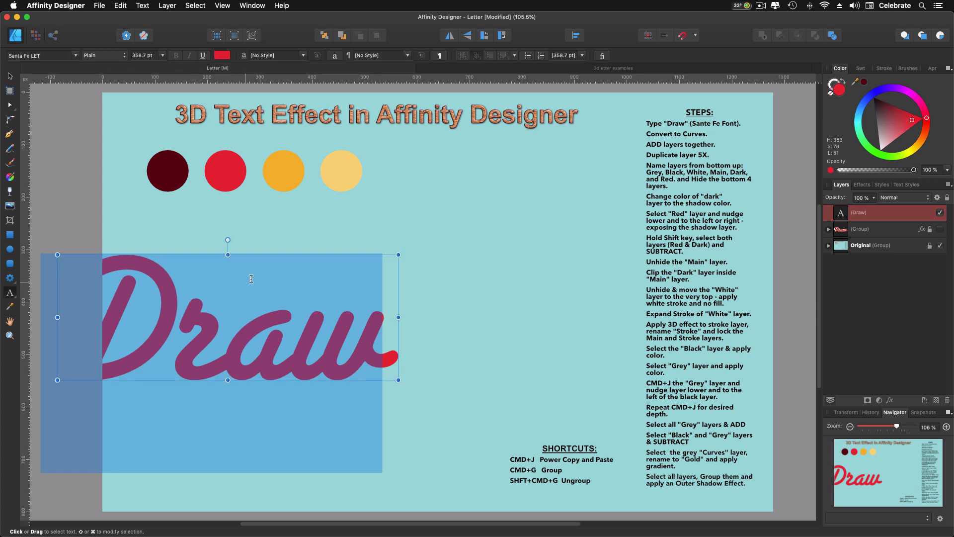
left_click_drag(278, 256, 410, 276)
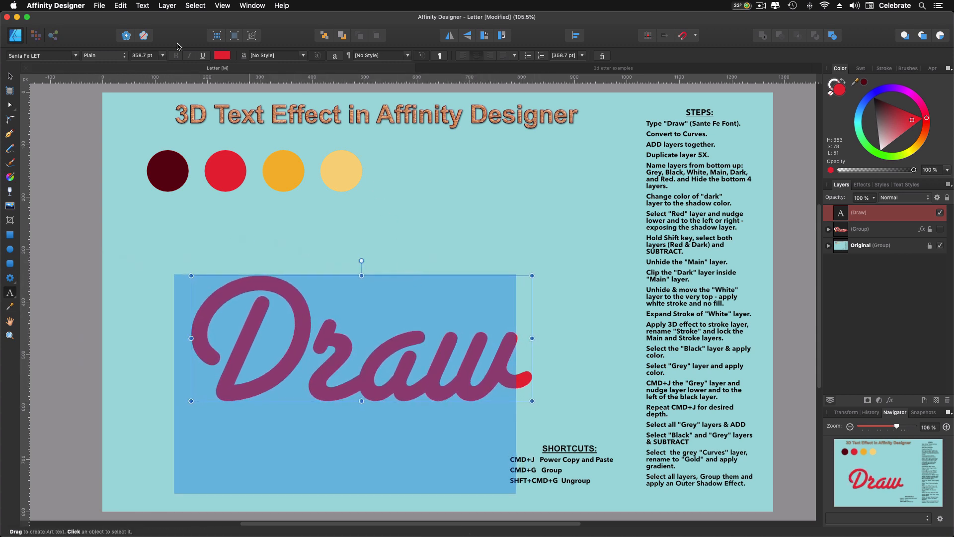
left_click(152, 55)
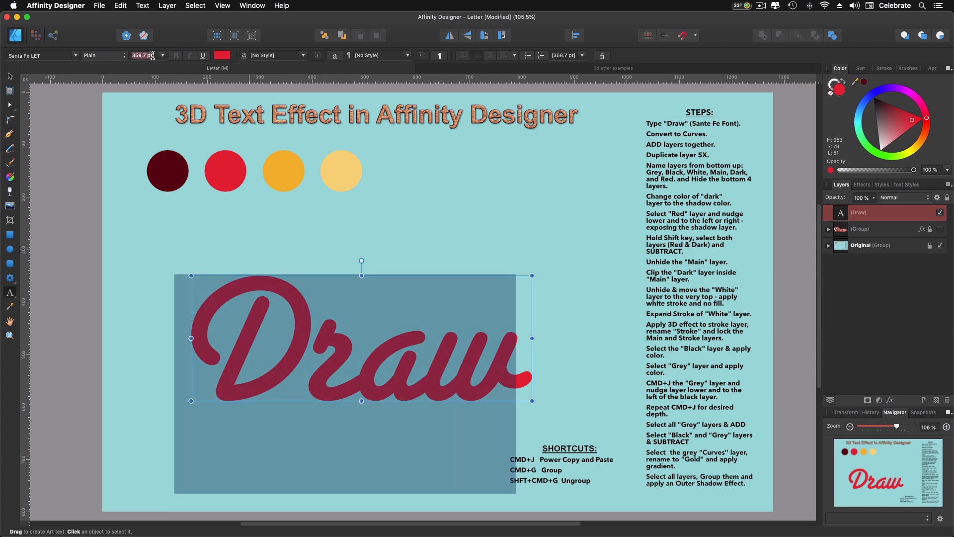
type("470")
key("Return")
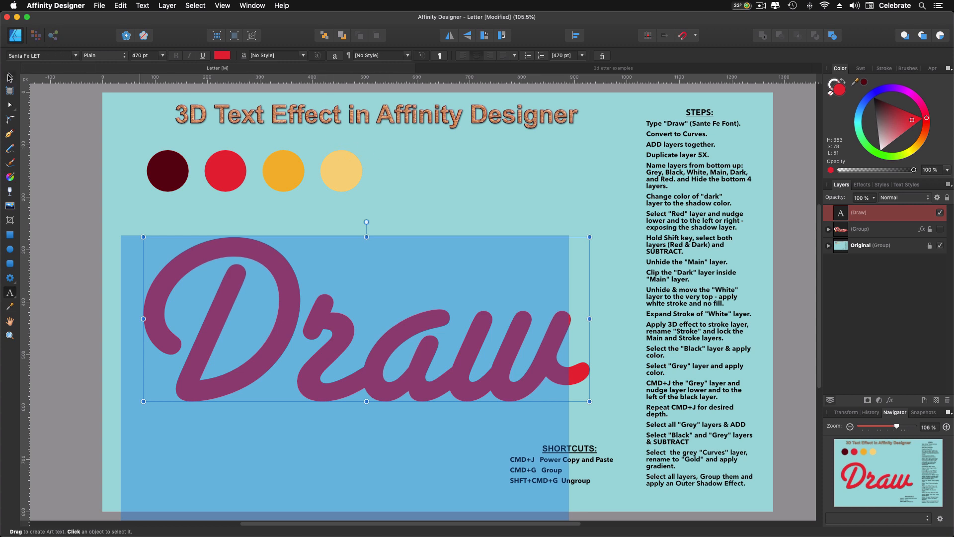
- Convert the Draw text to curves and expand the resulting group to show its letter layers
left_click(9, 77)
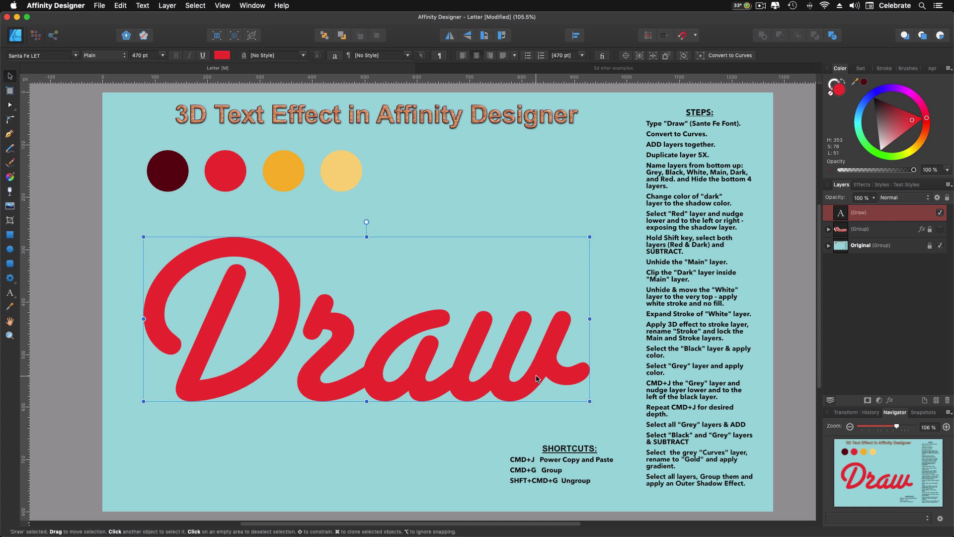
left_click(733, 55)
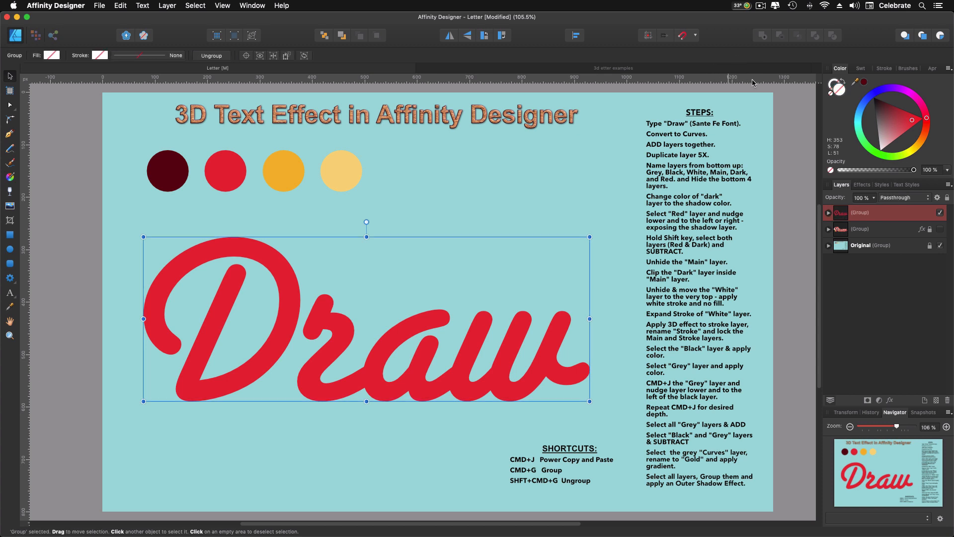
left_click(829, 213)
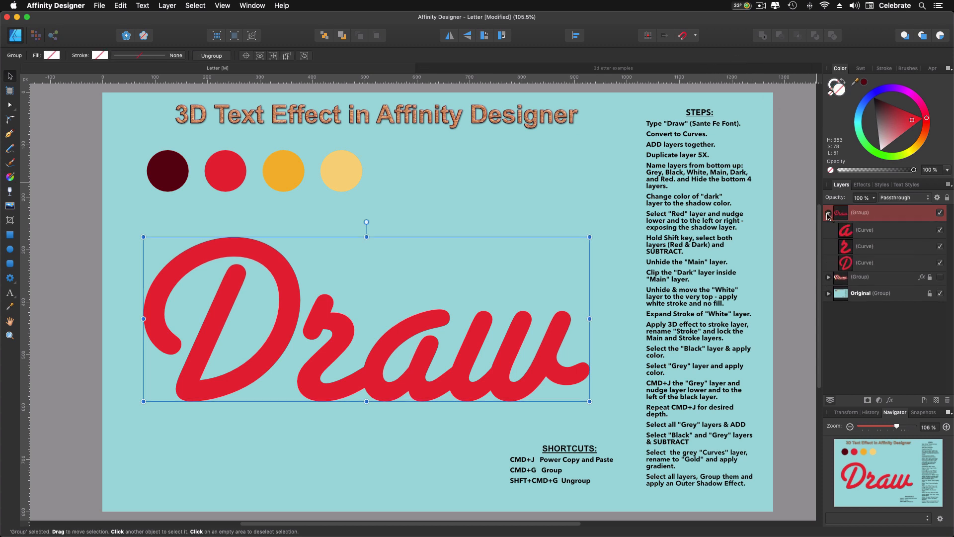
- Examine the nodes of the D curve and the places where the r and a curves overlap
left_click(874, 278)
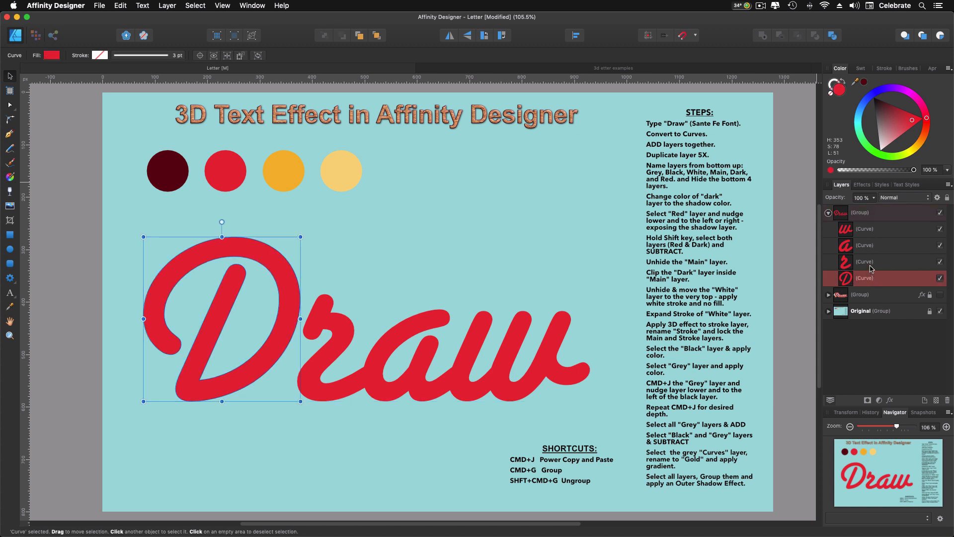
left_click(11, 106)
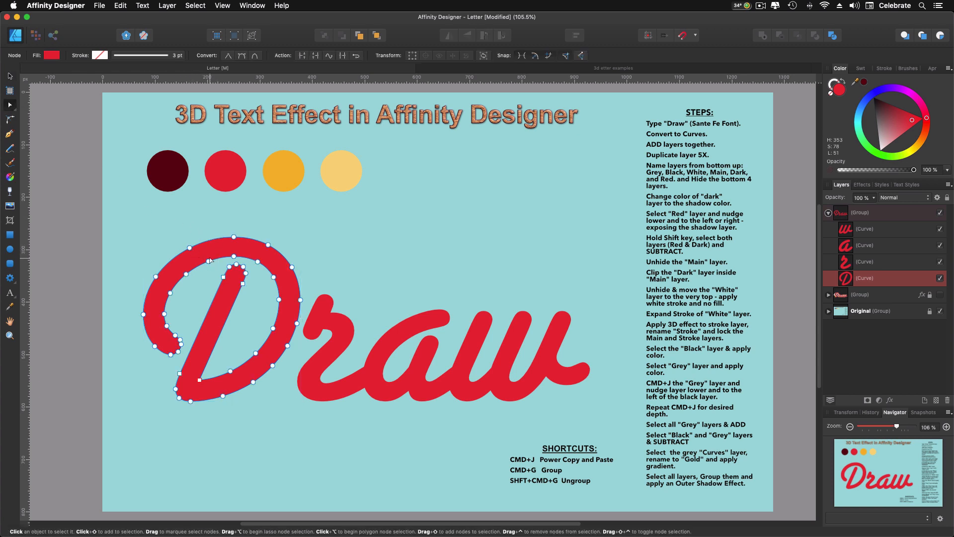
left_click(9, 77)
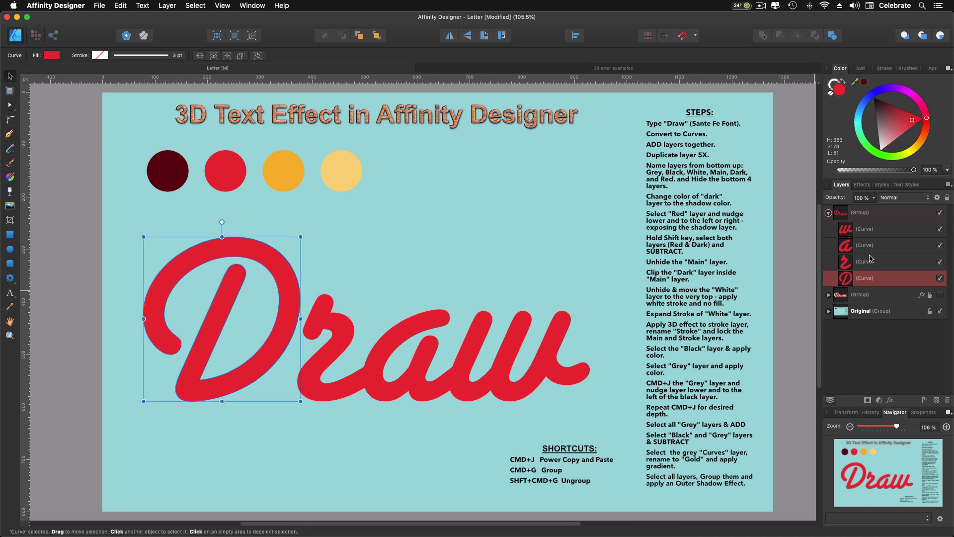
left_click(357, 383)
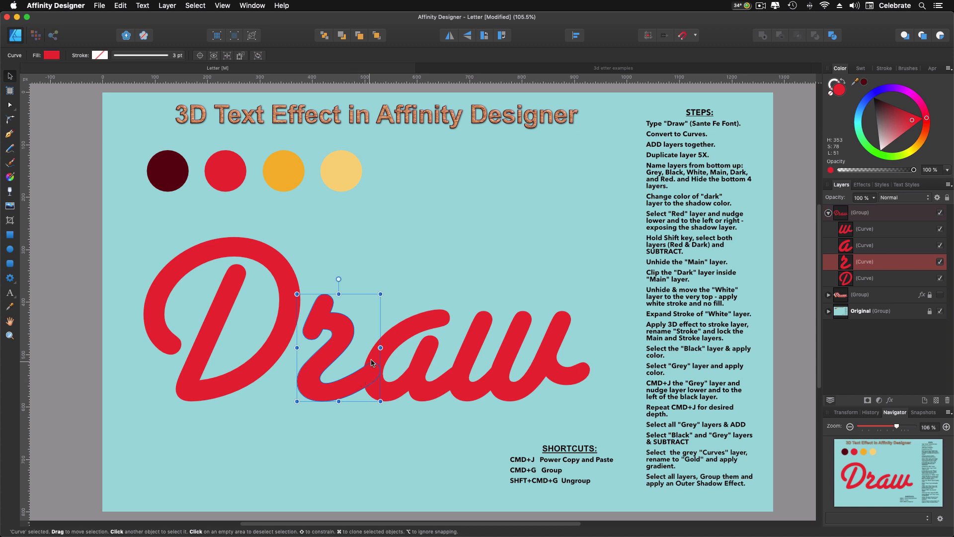
left_click(397, 385)
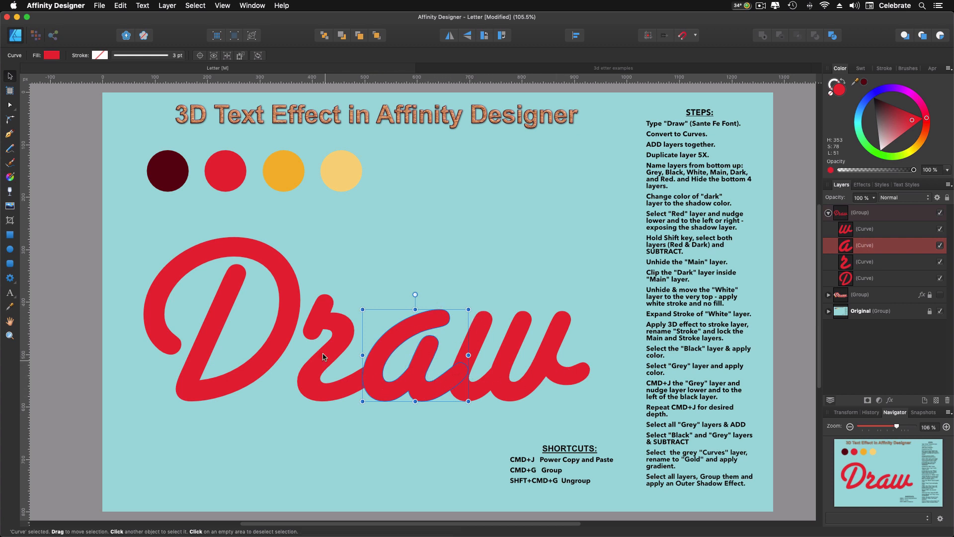
- Merge the four letter curves into one shape with the Add operation and ungroup the result
left_click(882, 231)
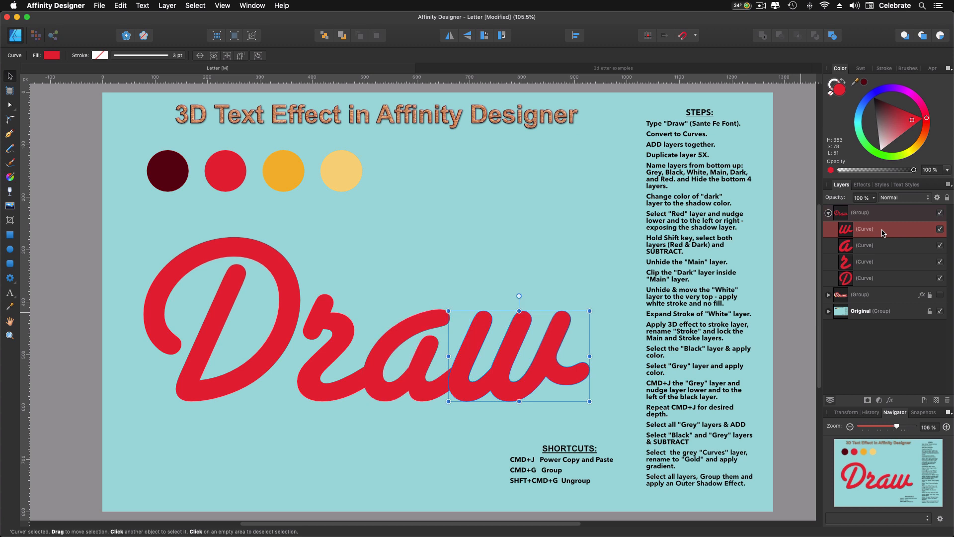
left_click(883, 281, "shift")
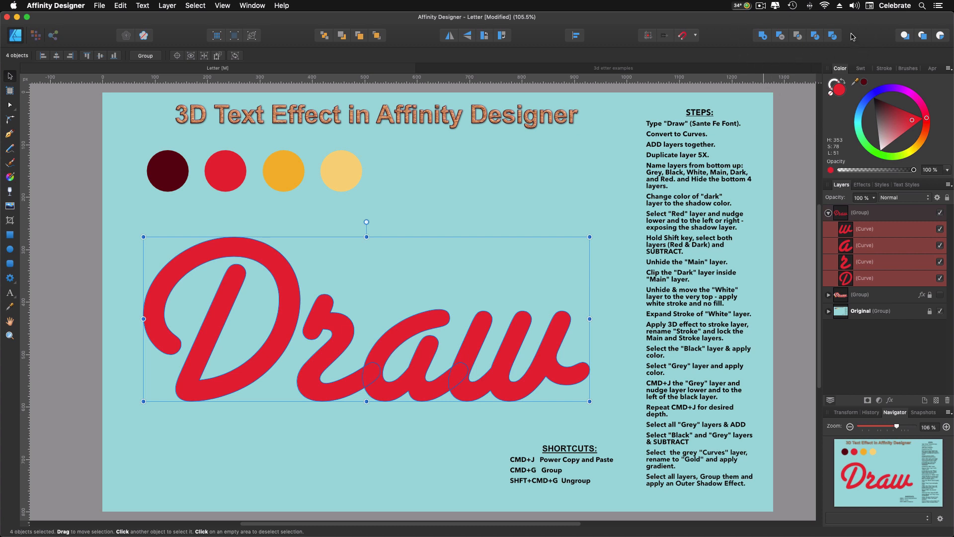
left_click(764, 37)
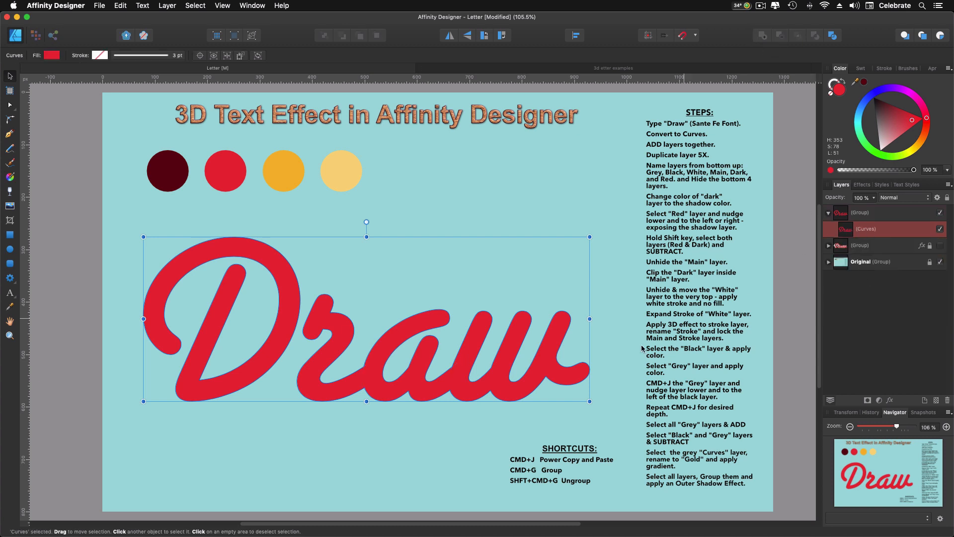
left_click(858, 215)
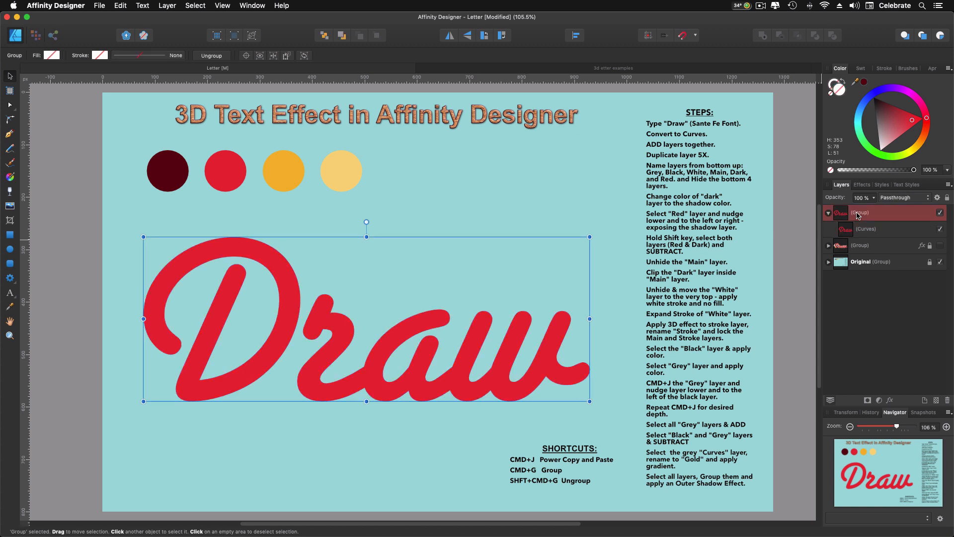
key("shift+super+g")
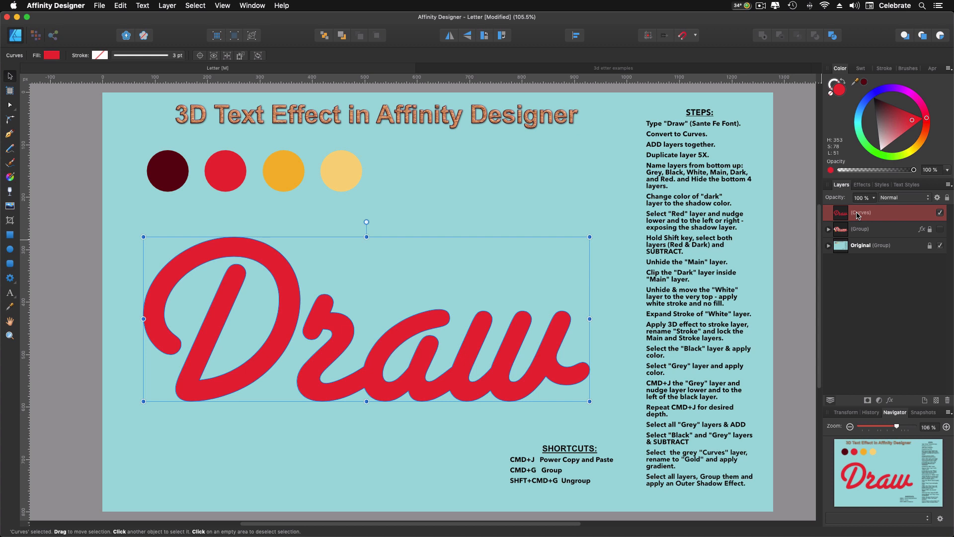
- Duplicate the merged Draw curves layer five times
right_click(858, 216)
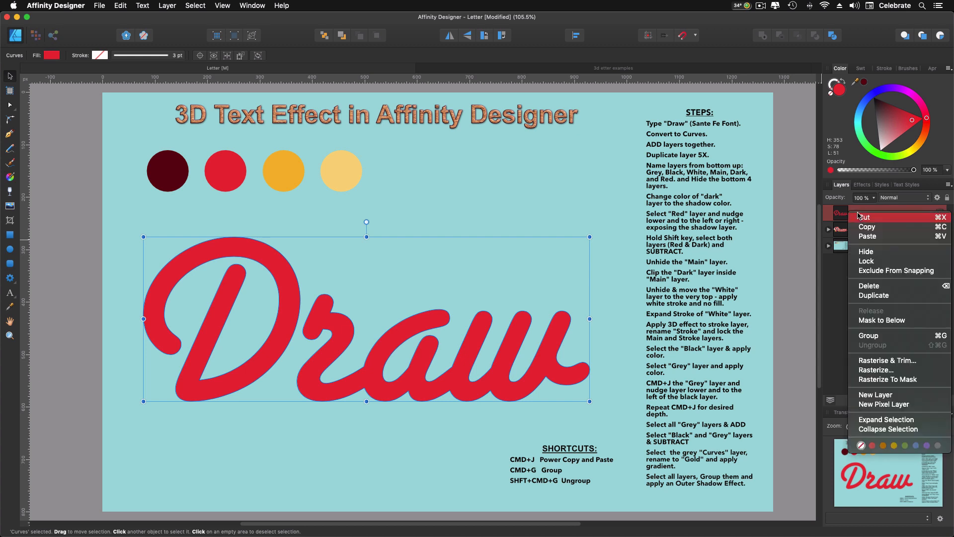
left_click(872, 296)
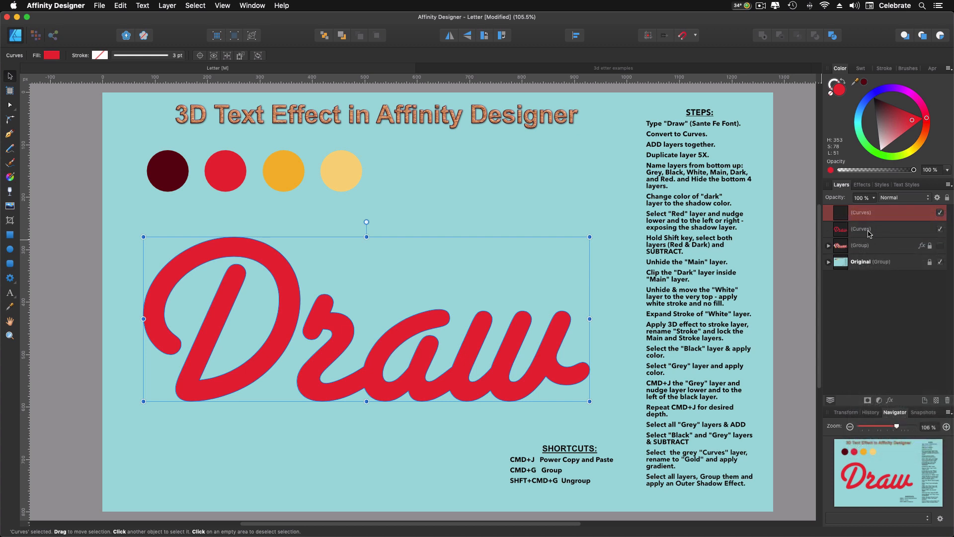
right_click(866, 215)
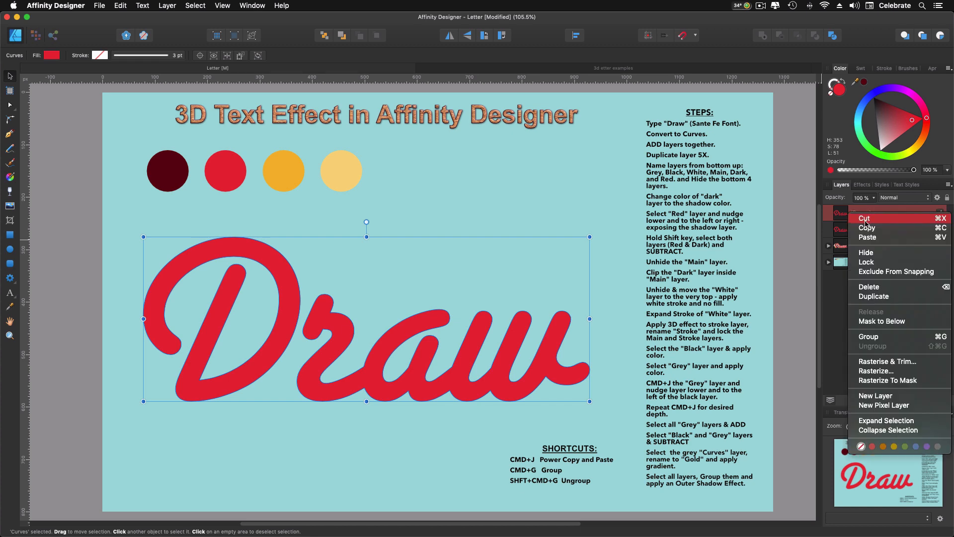
left_click(874, 296)
right_click(864, 217)
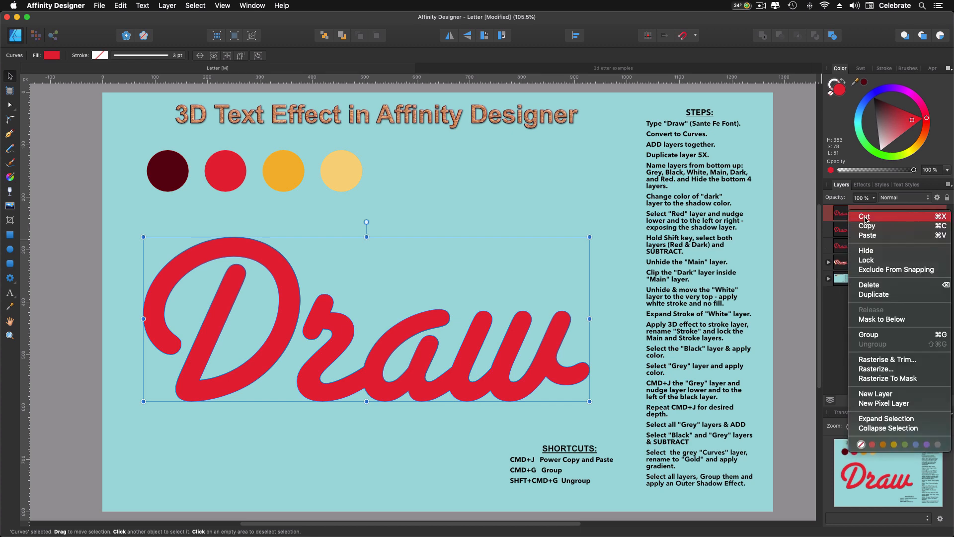
left_click(874, 294)
right_click(864, 215)
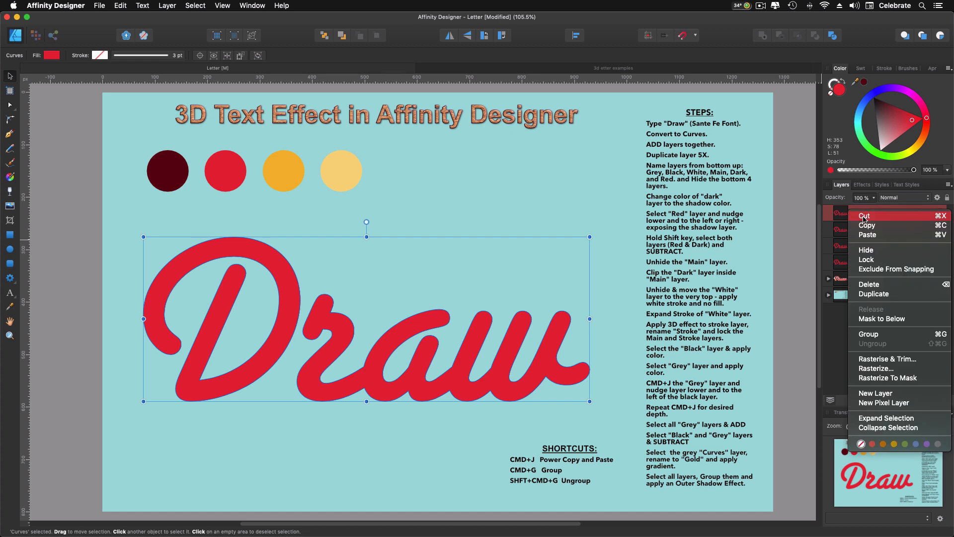
left_click(873, 296)
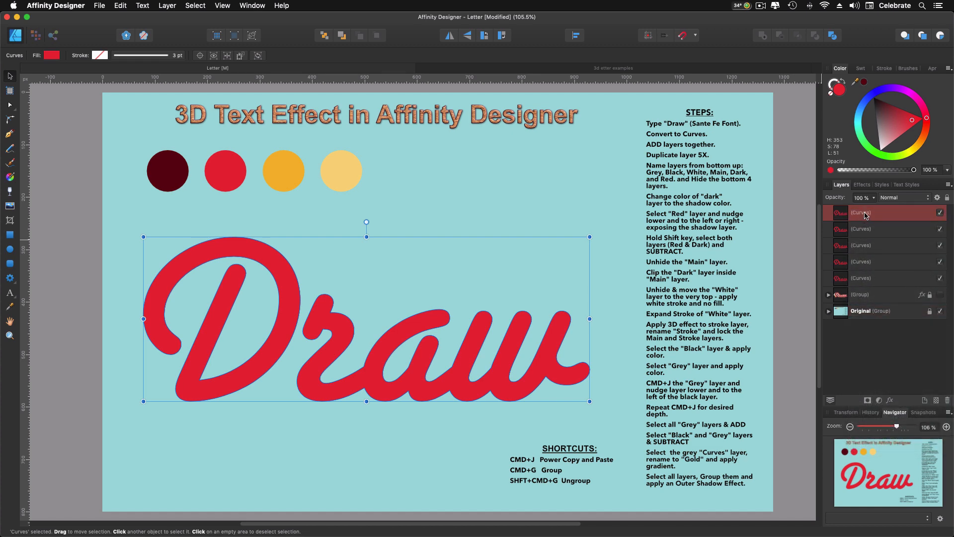
right_click(866, 213)
left_click(875, 296)
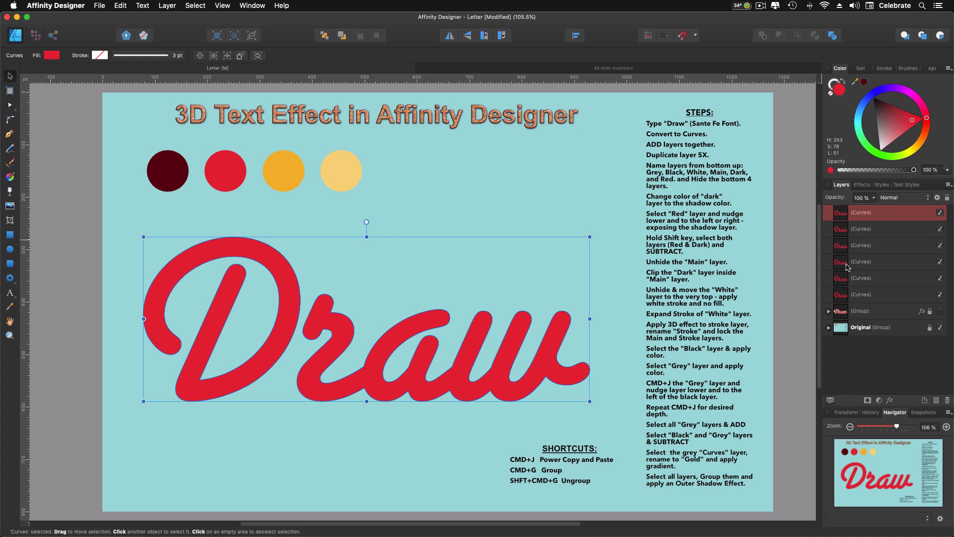
- Name the four lowest Draw curves layers, from the bottom up, grey, black, white and main
double_click(868, 294)
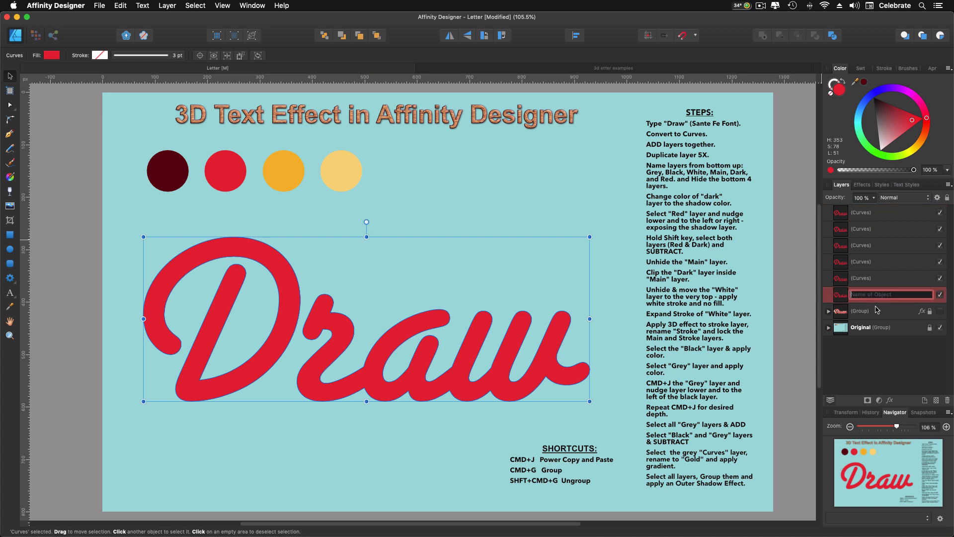
type("grey")
double_click(871, 278)
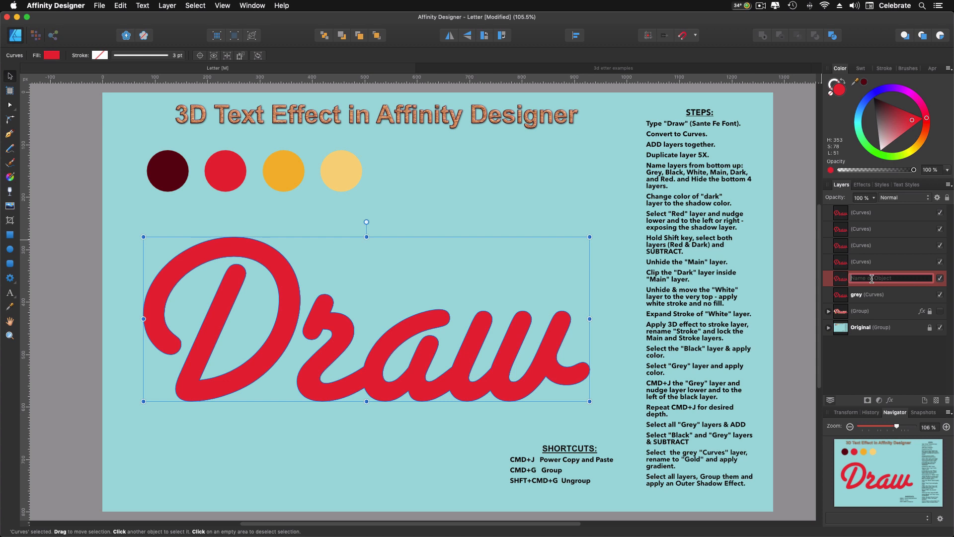
type("black")
double_click(869, 262)
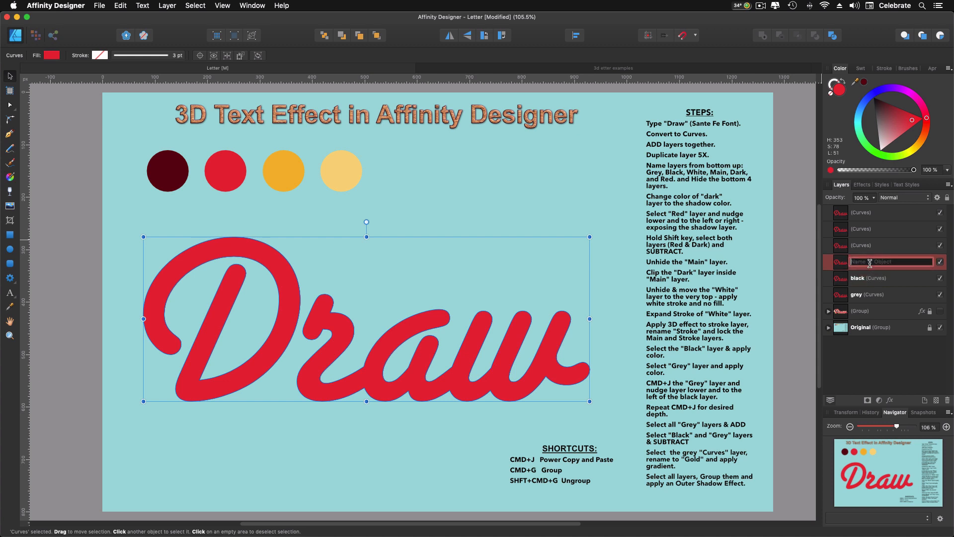
type("white")
double_click(868, 245)
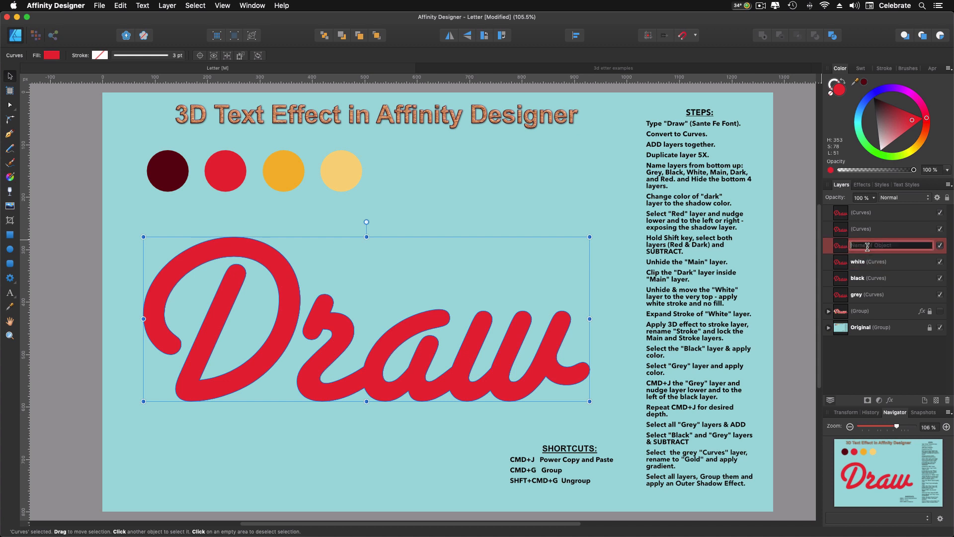
type("main")
- Name the curves layer directly above main "shadow"
double_click(871, 229)
type("s")
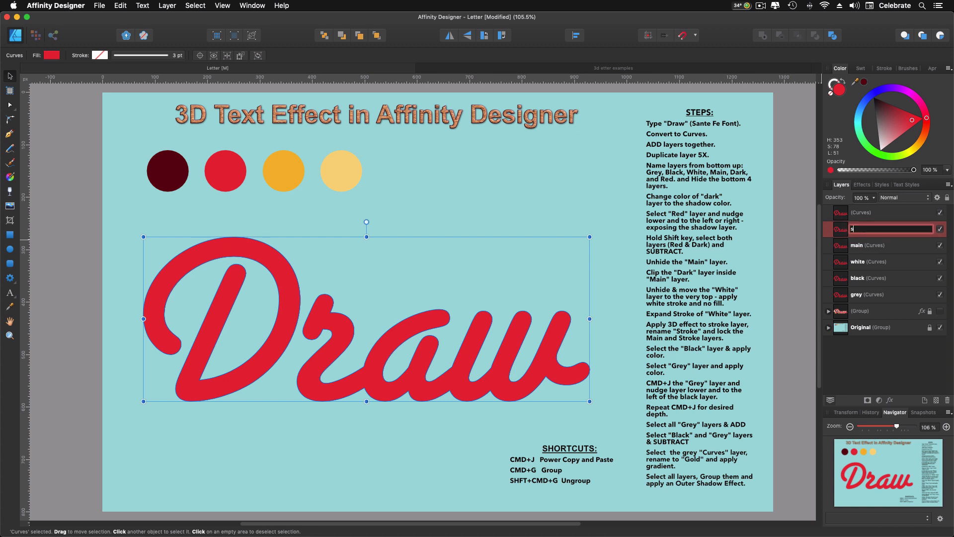
type("hadow")
key("Return")
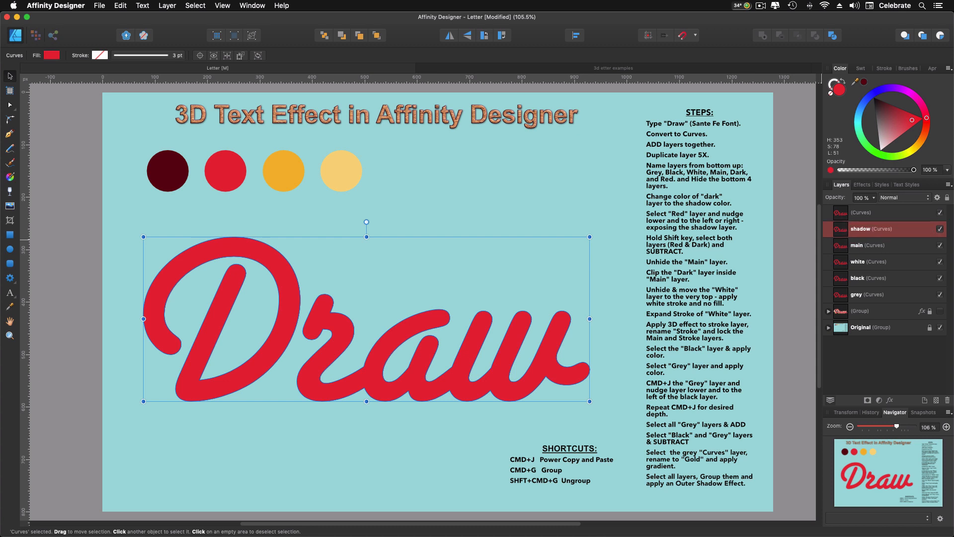
- Name the curves layer directly above main "dark" and the topmost one "red"
double_click(874, 229)
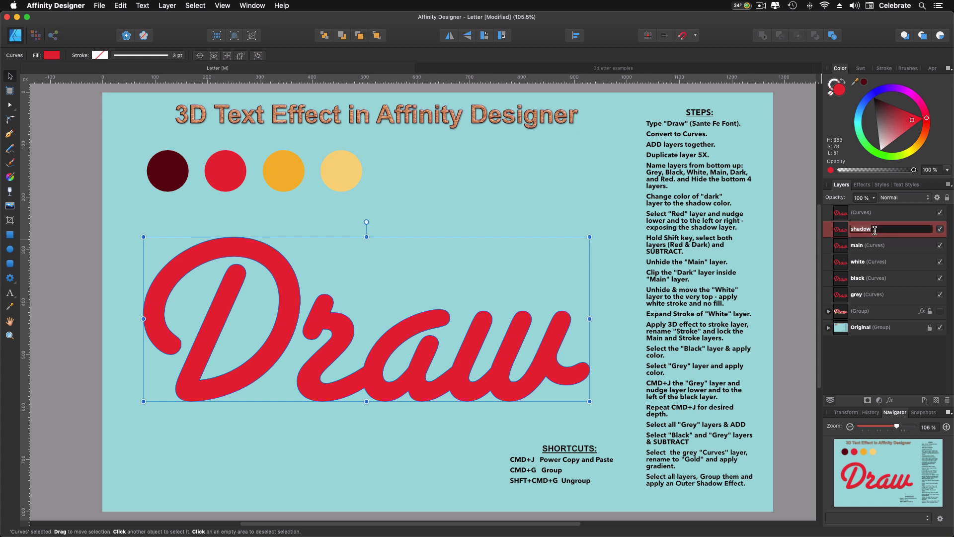
type("dark")
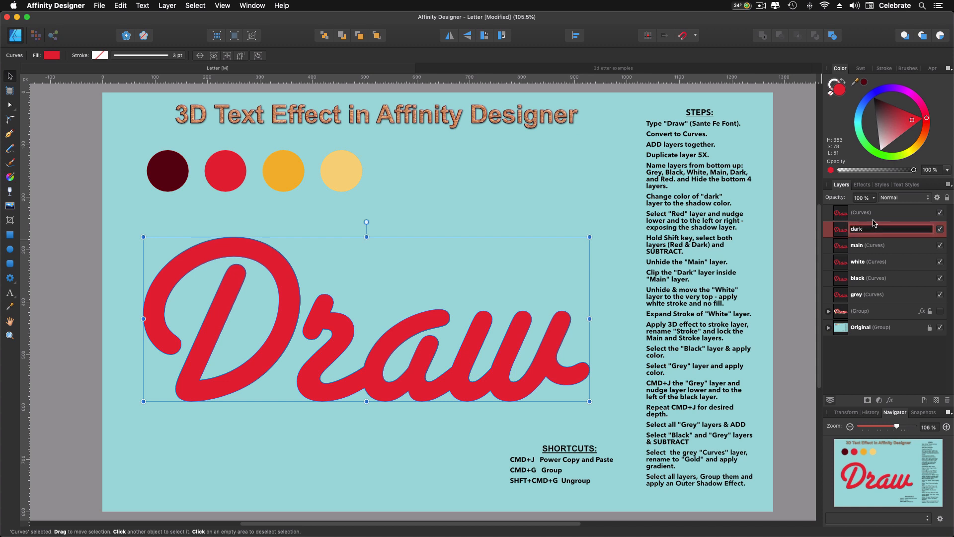
key("Return")
double_click(873, 215)
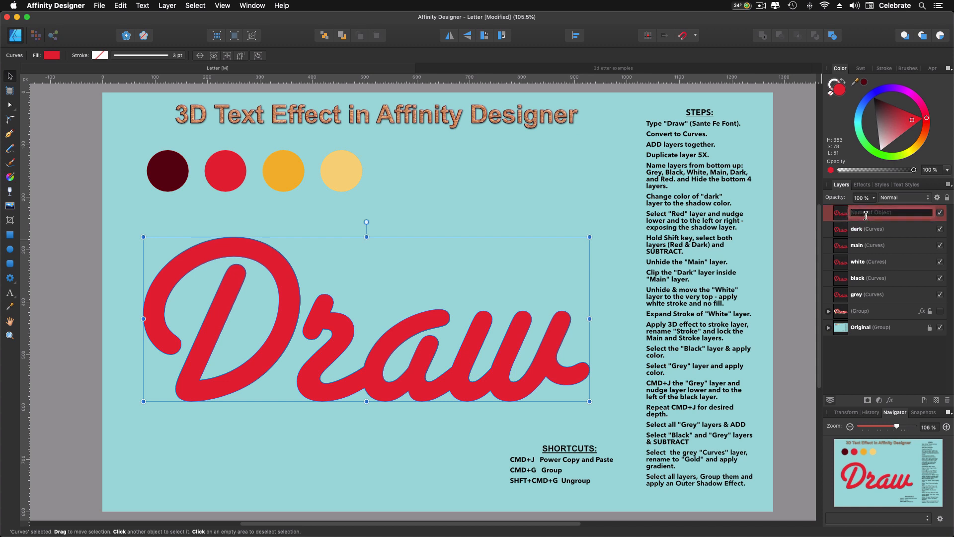
type("red")
key("Return")
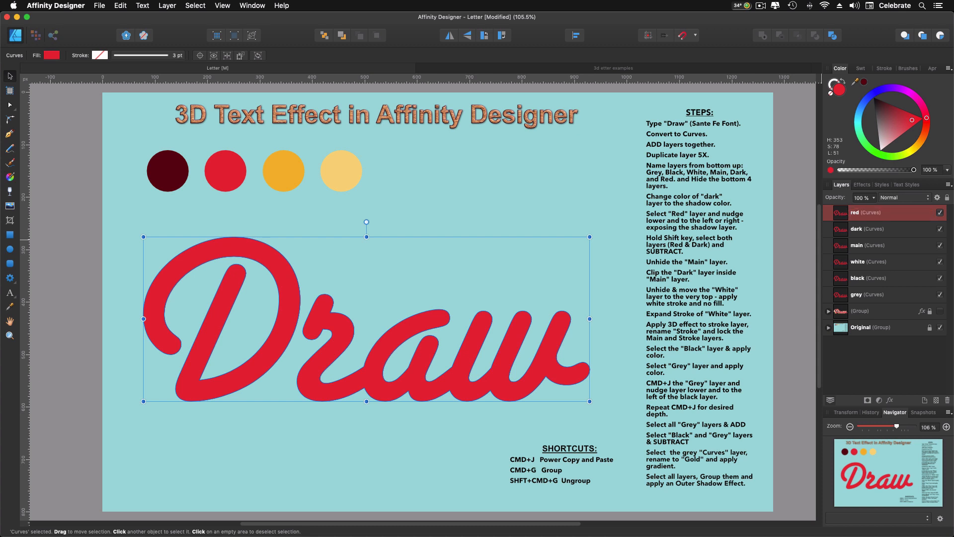
- Hide the grey, black, white and main layers
left_click(939, 294)
left_click(940, 277)
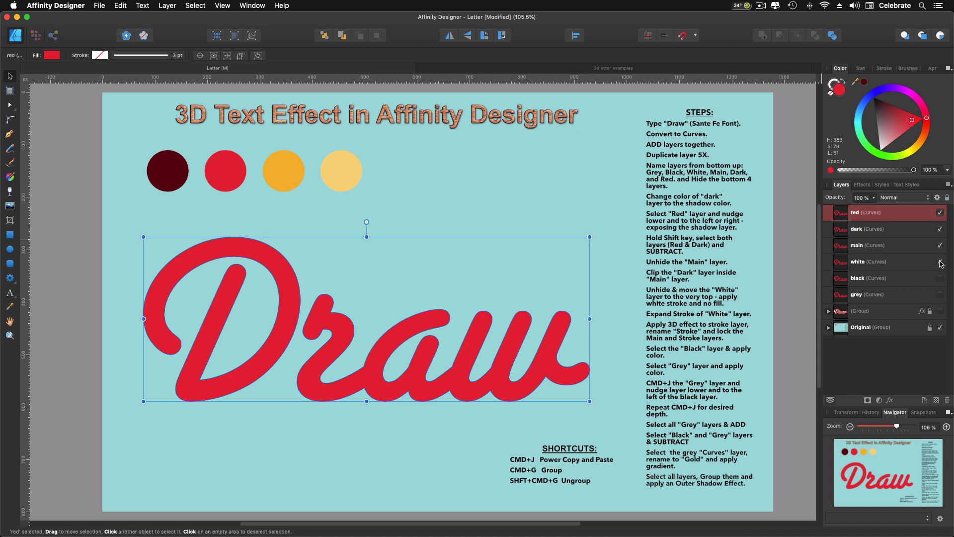
left_click(940, 262)
- Fill the dark layer with the dark maroon sampled from the first colour circle
left_click(841, 233)
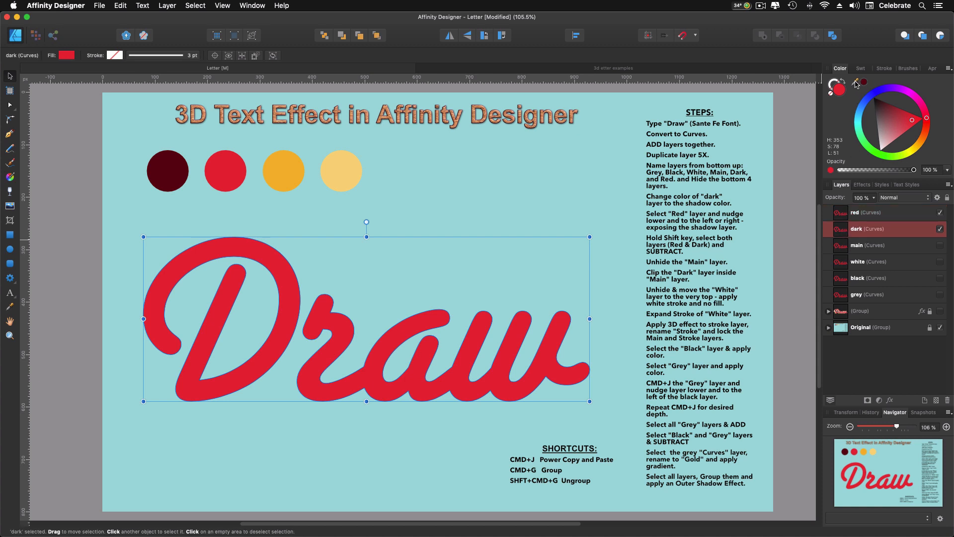
mouse_move(856, 83)
left_mouse_down()
mouse_move(586, 96)
mouse_move(170, 169)
left_mouse_up()
left_click(865, 83)
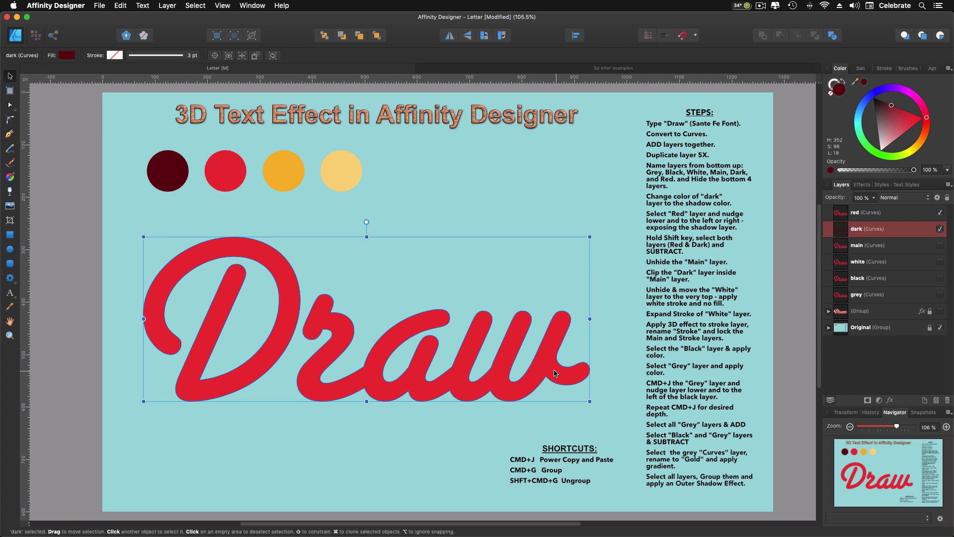
- Offset the red layer slightly down and to the right and subtract it from the dark layer
left_click(848, 214)
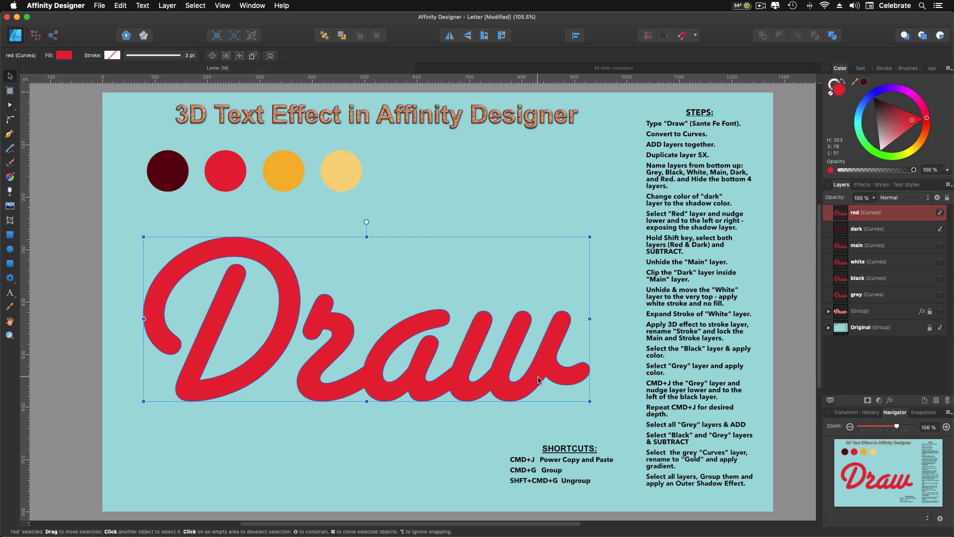
left_click_drag(538, 380, 542, 383)
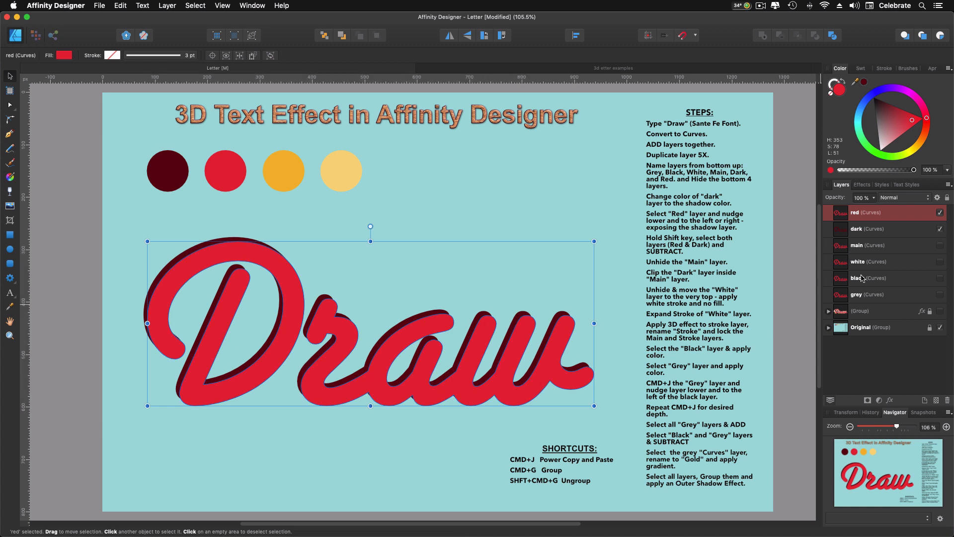
left_click(867, 233, "shift")
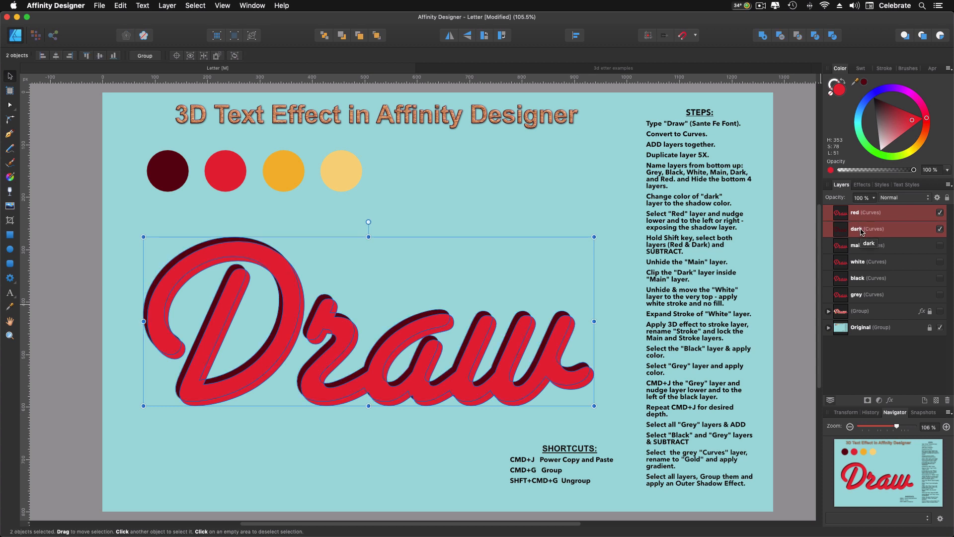
left_click(781, 40)
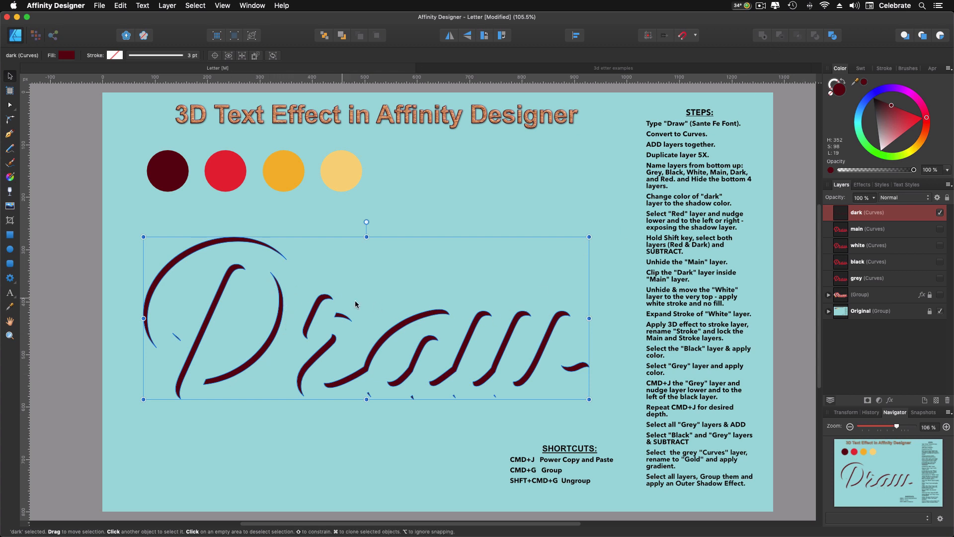
- Delete the nodes of the small stray fragment at the lower left of the D in the dark shape
left_click(10, 105)
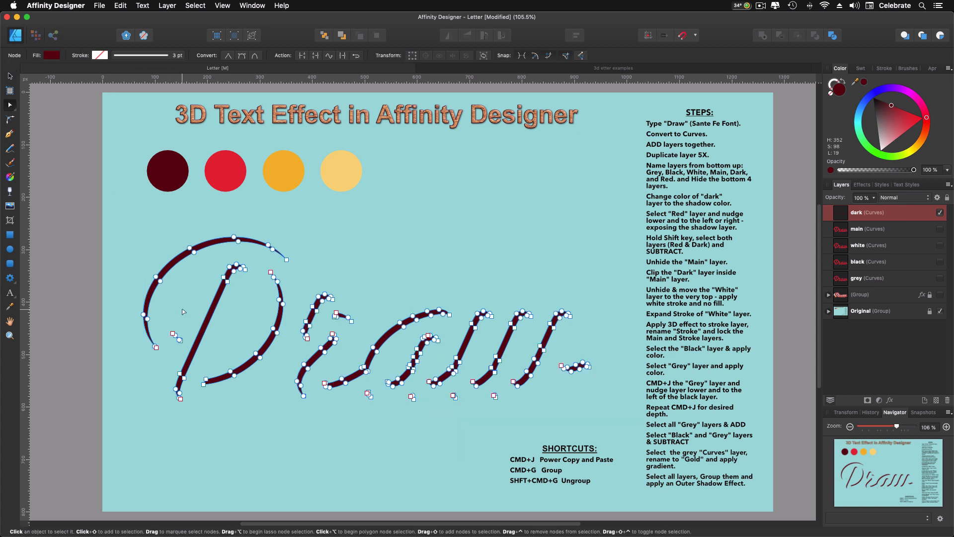
mouse_move(163, 326)
left_mouse_down()
mouse_move(185, 332)
mouse_move(187, 347)
left_mouse_up()
key("Delete")
left_click(10, 76)
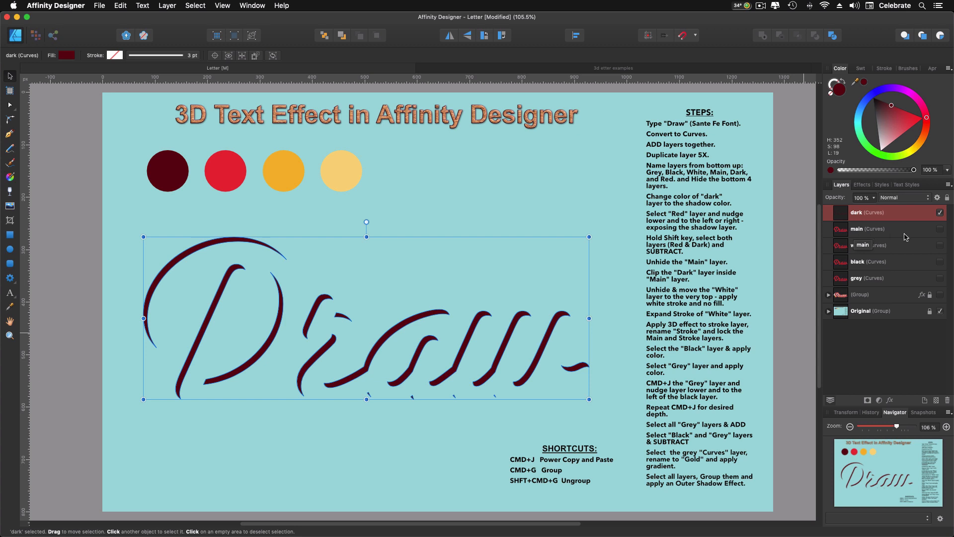
- Unhide the main layer and clip the dark layer inside it
left_click(940, 229)
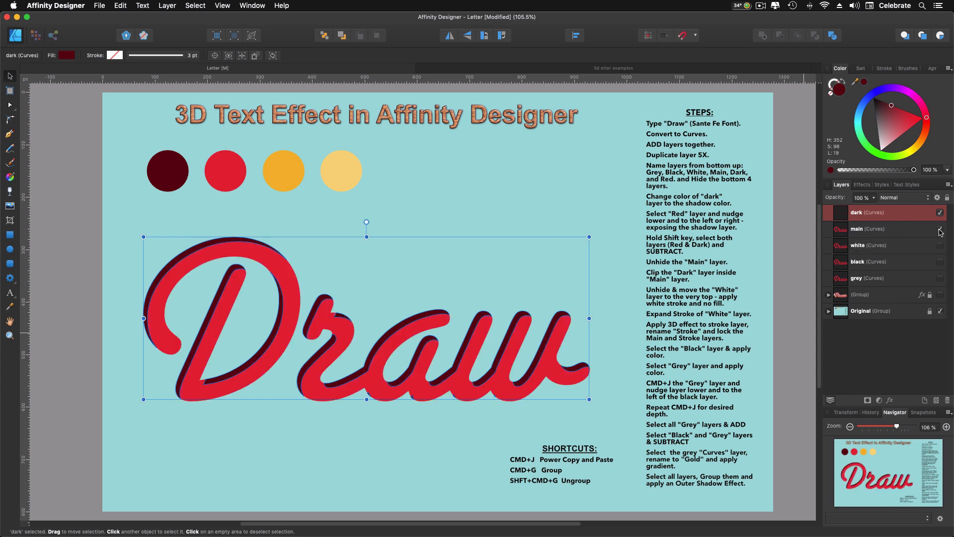
double_click(858, 213)
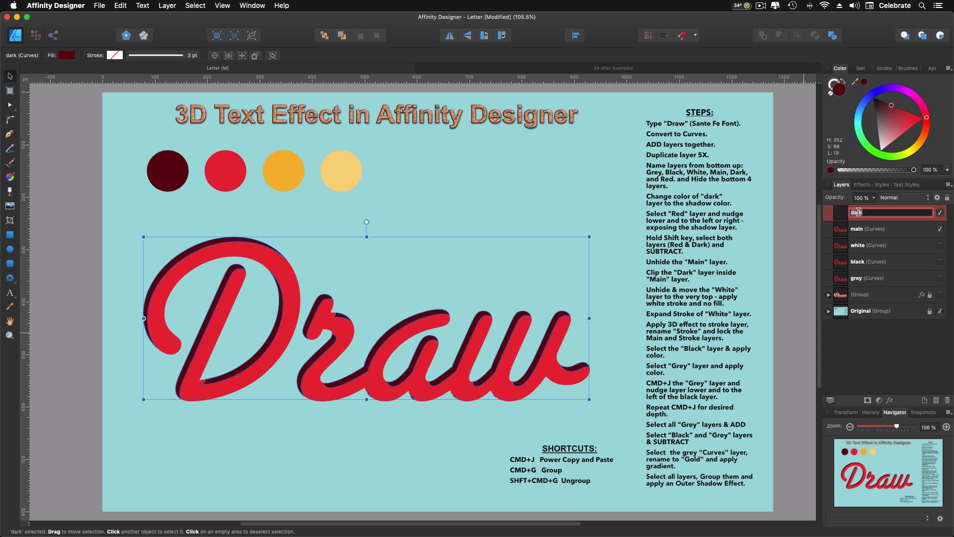
left_click(881, 350)
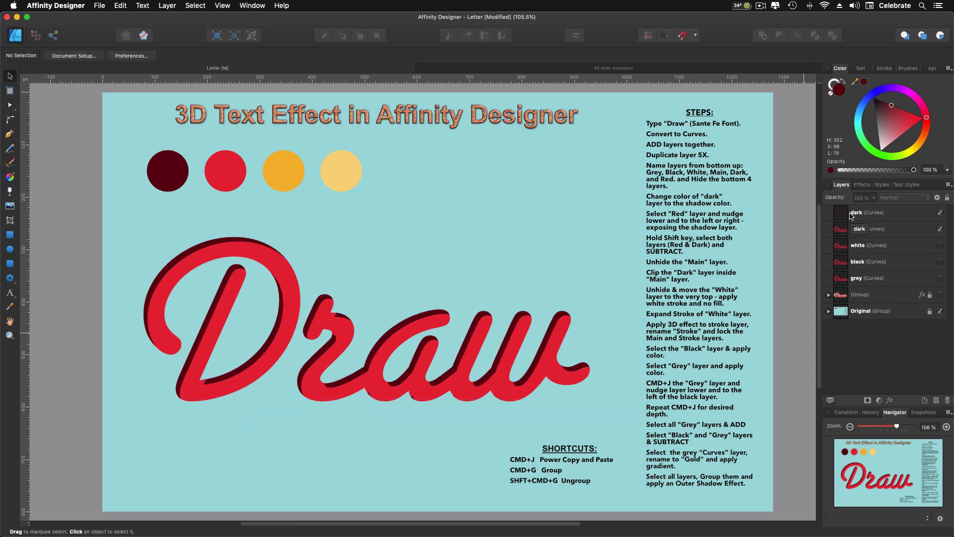
left_click(894, 214)
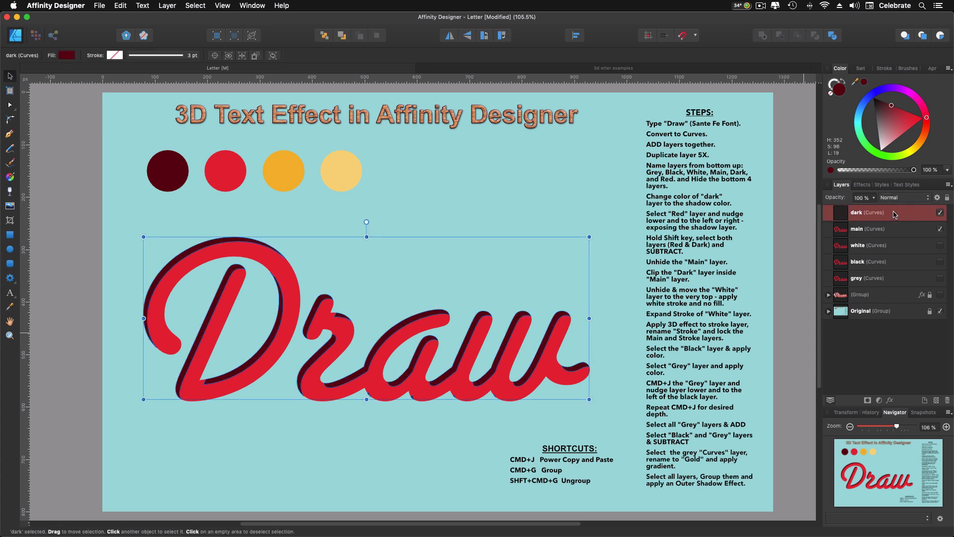
left_click_drag(894, 217, 894, 236)
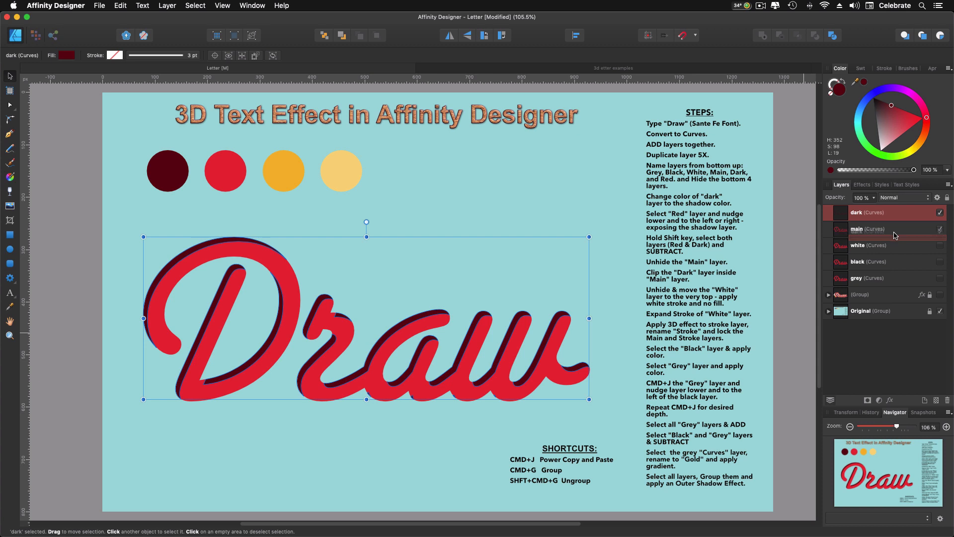
left_click_drag(894, 234, 896, 236)
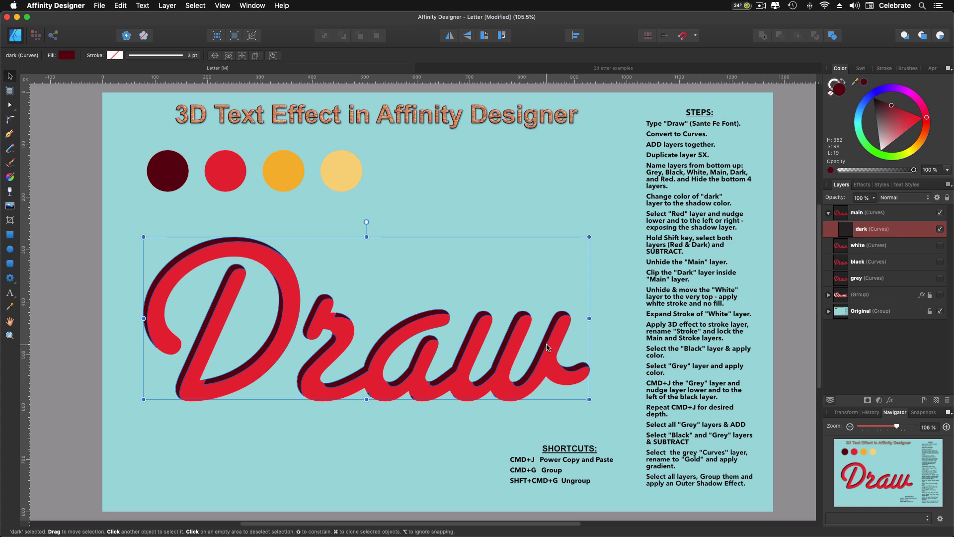
- Nudge the clipped dark shape slightly upward and collapse the main layer
left_click_drag(546, 344, 545, 341)
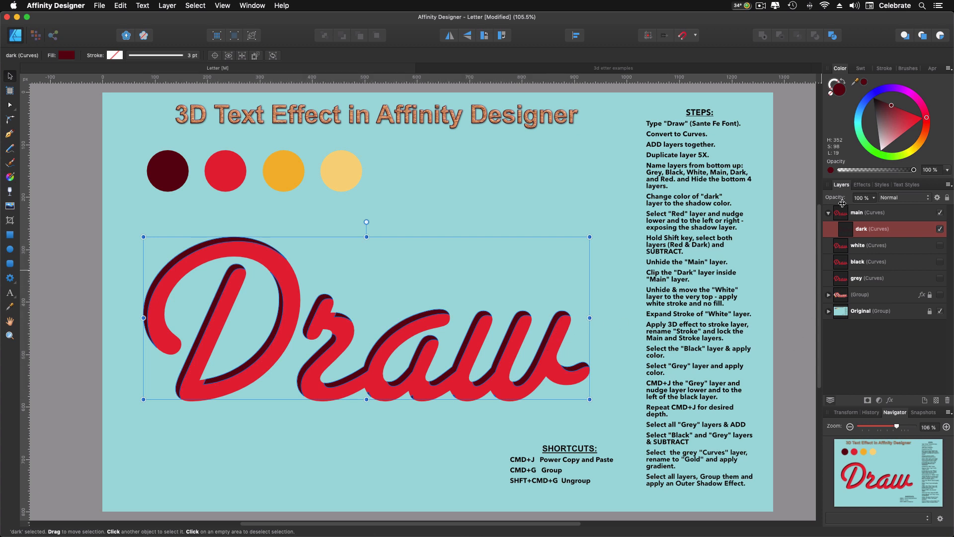
left_click(828, 213)
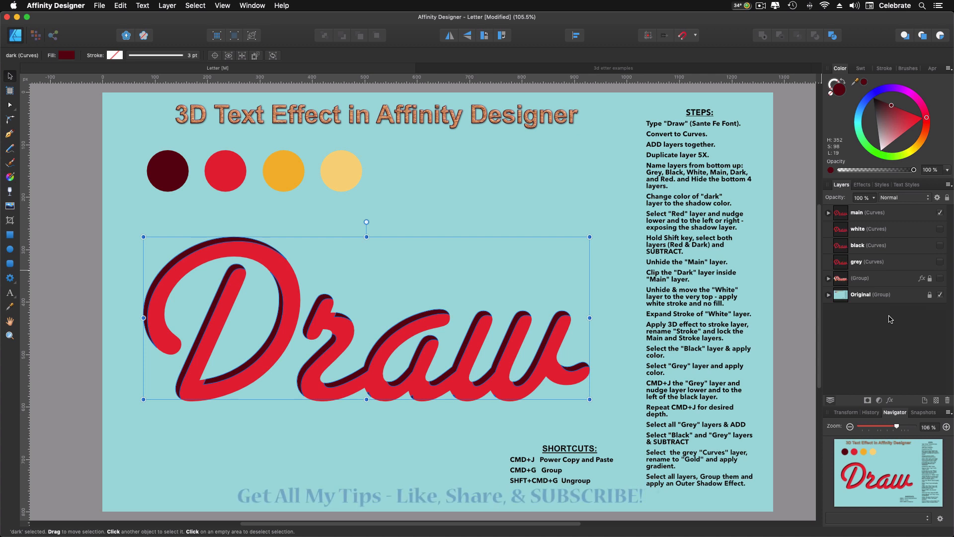
- Unhide the white layer and move it to the top of the layer stack
left_click(880, 233)
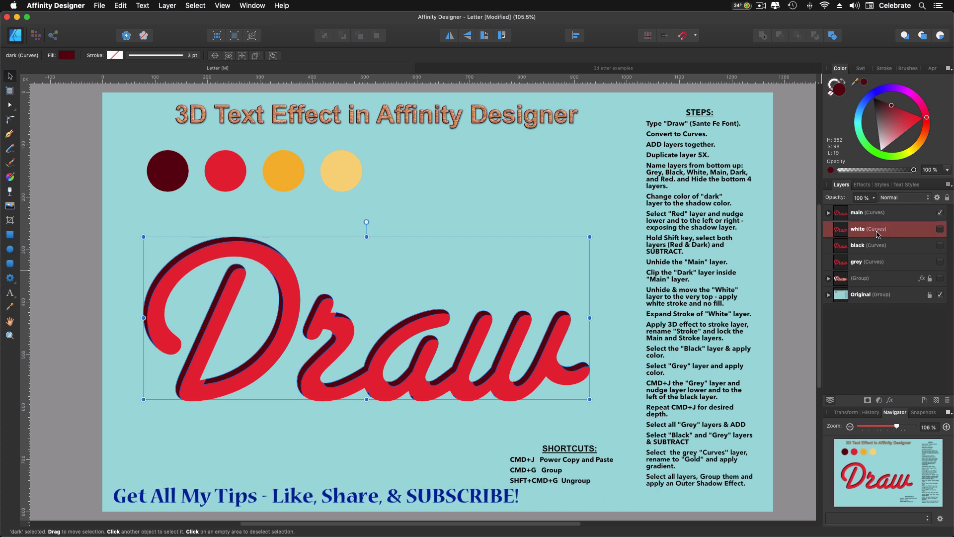
left_click(940, 229)
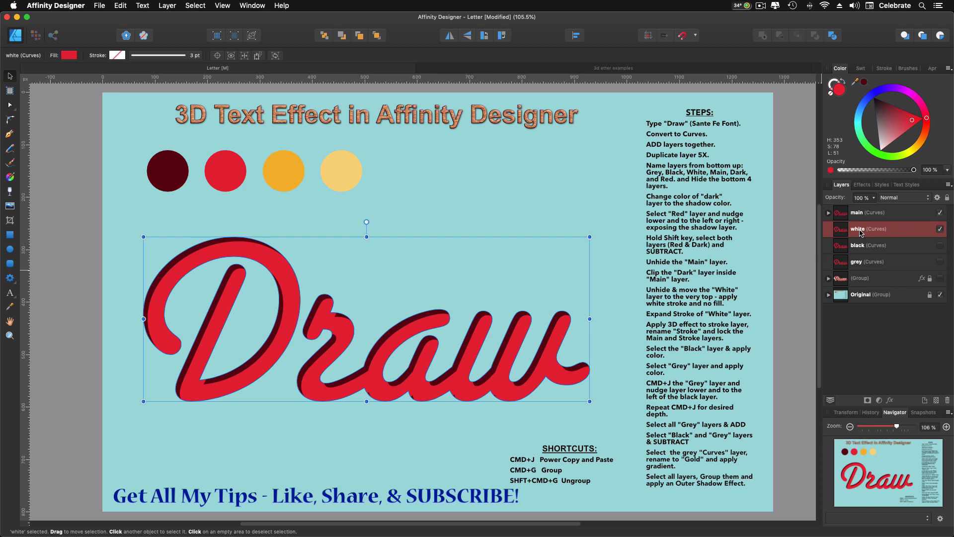
left_click_drag(861, 233, 861, 209)
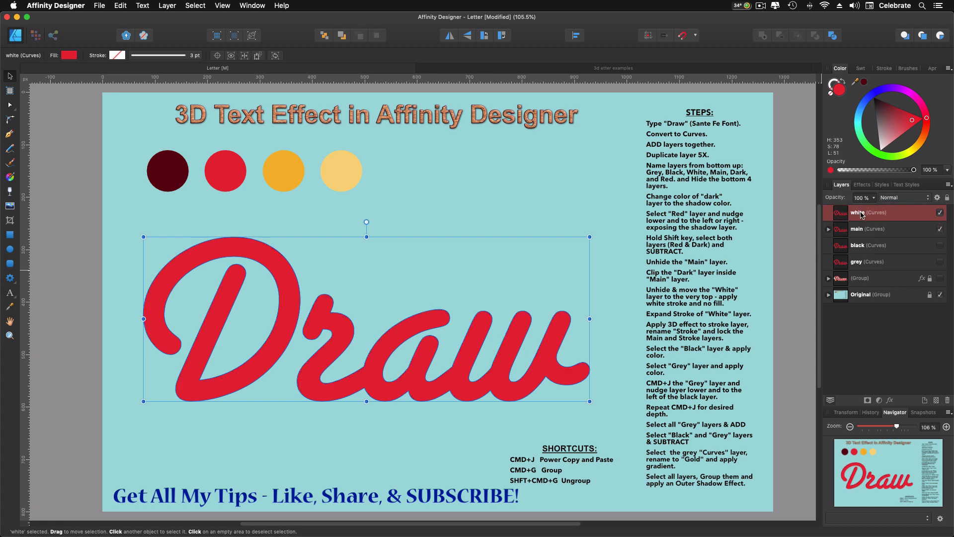
double_click(861, 212)
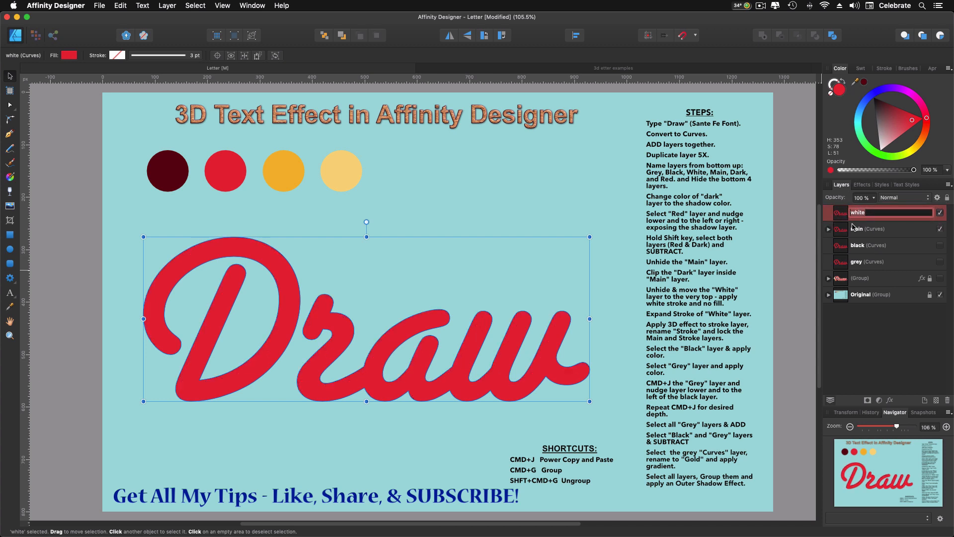
left_click(886, 227)
left_click(862, 214)
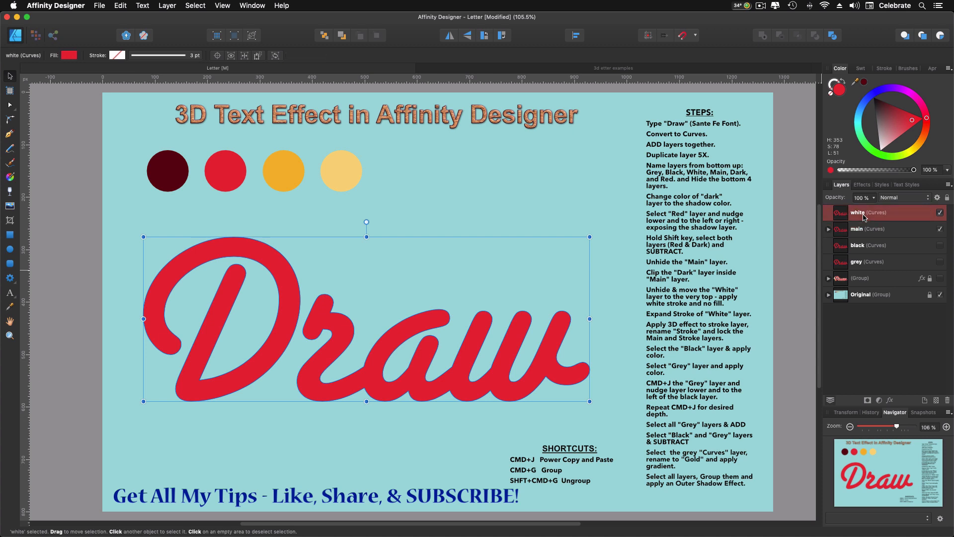
- Apply a white stroke to the white layer
left_click(837, 84)
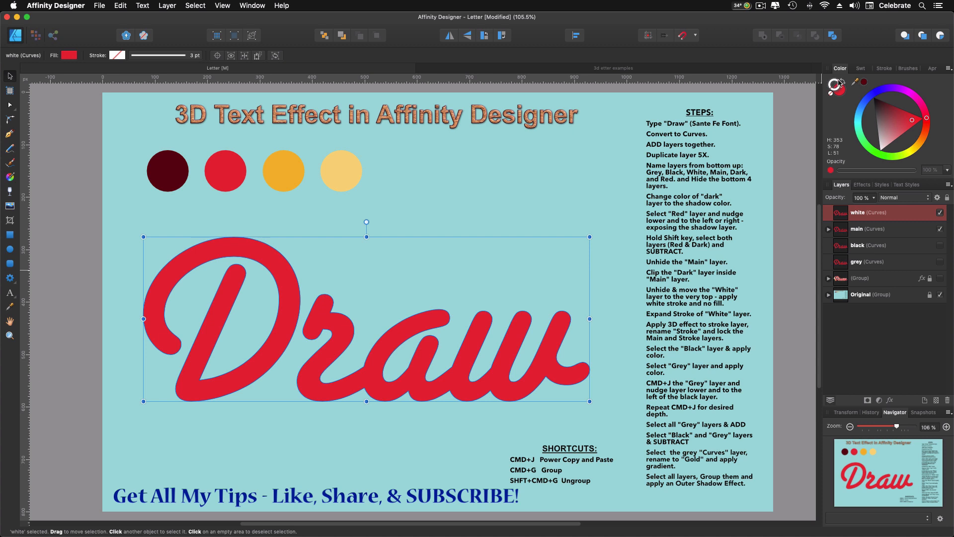
left_click(863, 71)
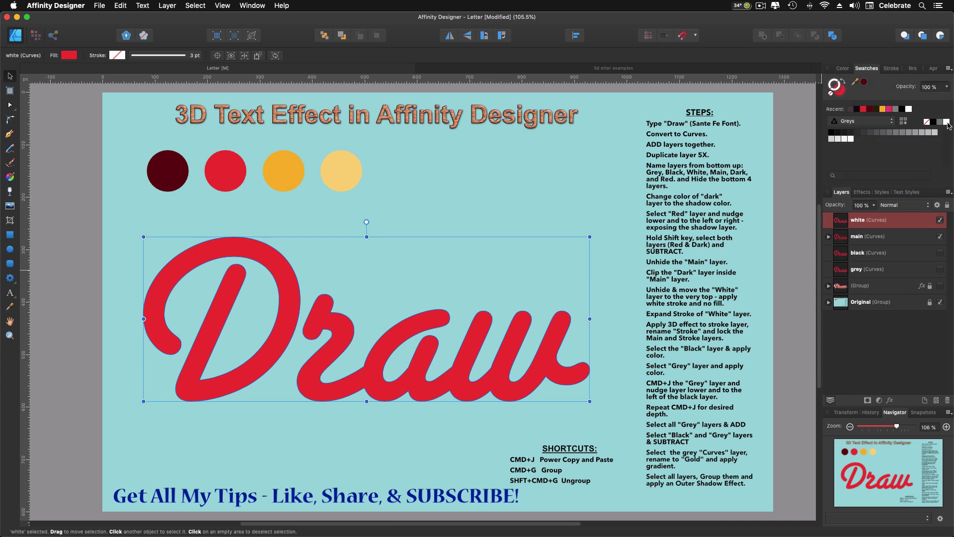
left_click(946, 123)
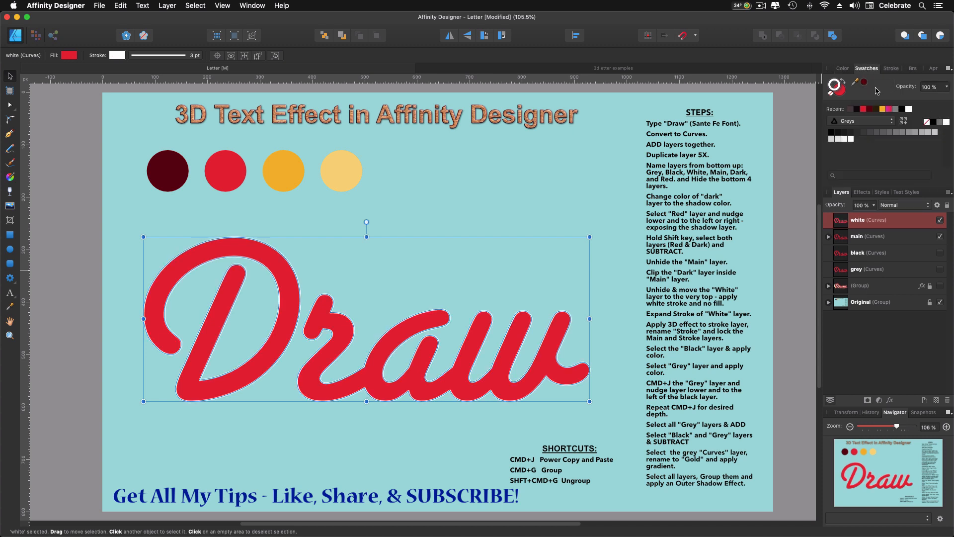
- Remove the fill from the white layer and set its stroke width to 6 pt
left_click(831, 94)
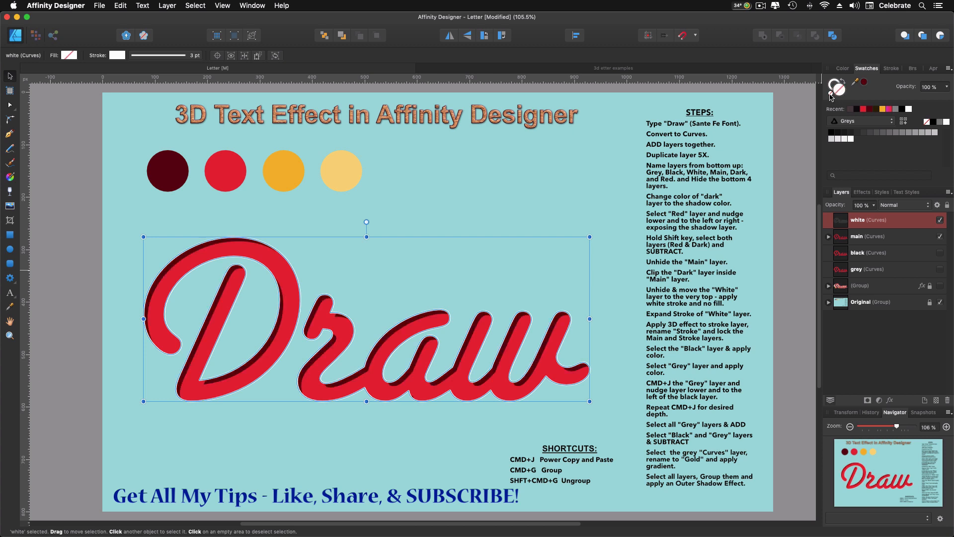
left_click(835, 83)
left_click(889, 70)
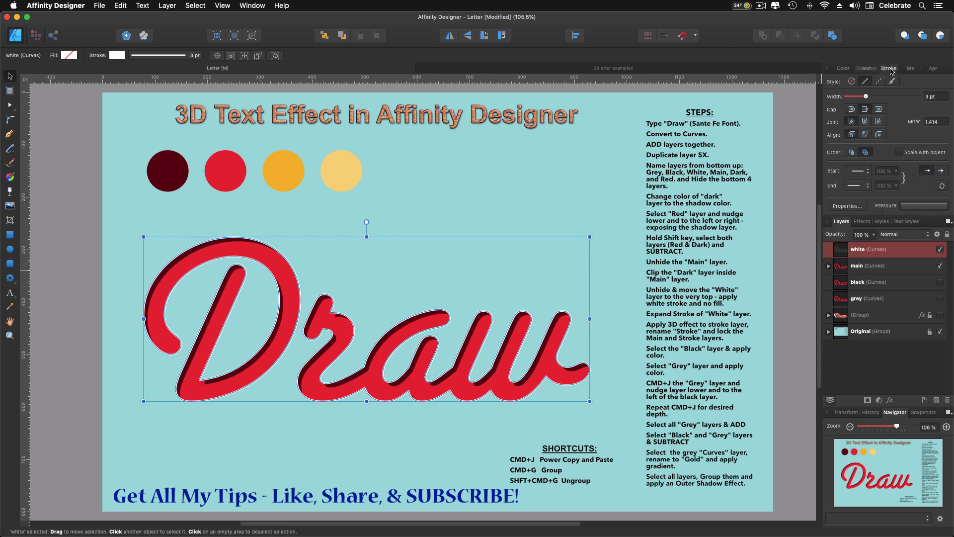
left_click_drag(866, 96, 873, 99)
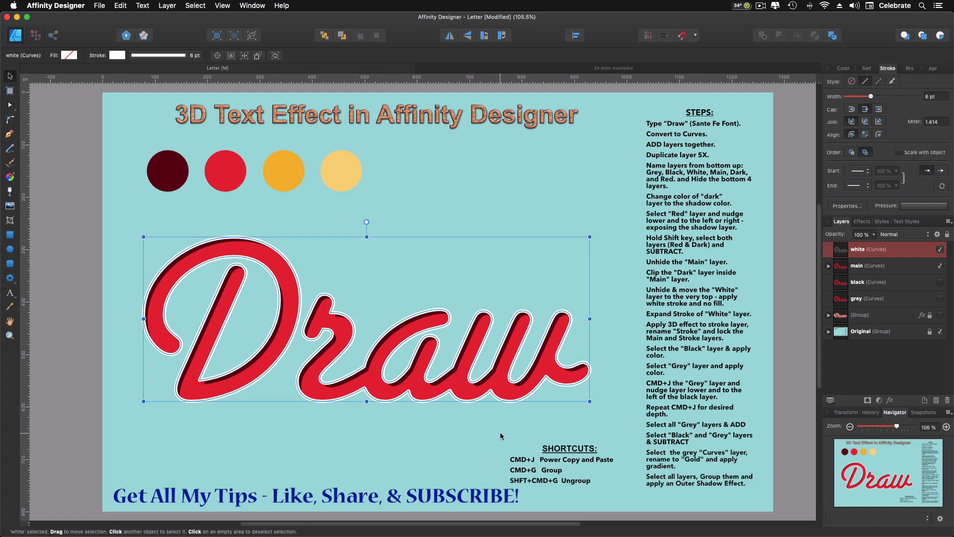
- Set the miter limit of the white layer's stroke to 4
scroll(499, 435, "up", 2)
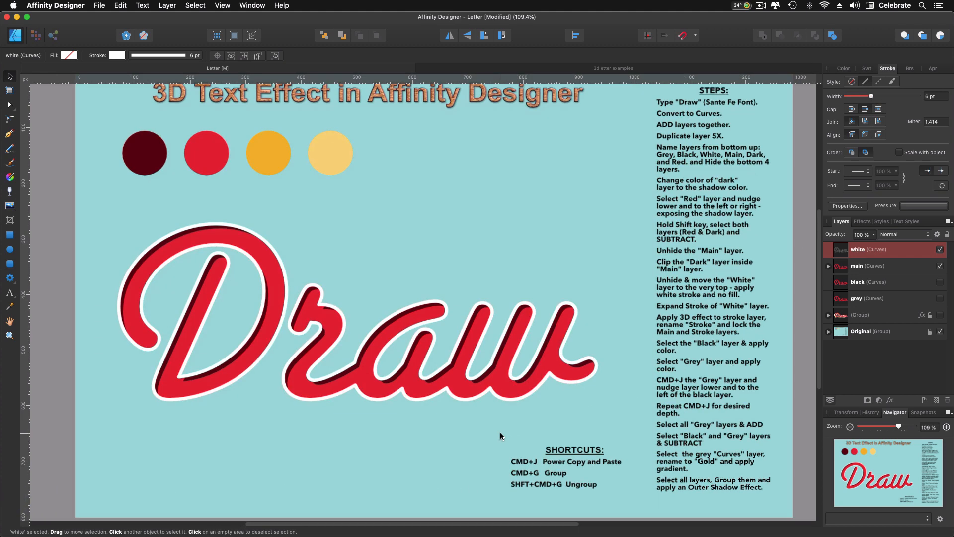
scroll(499, 434, "up", 4)
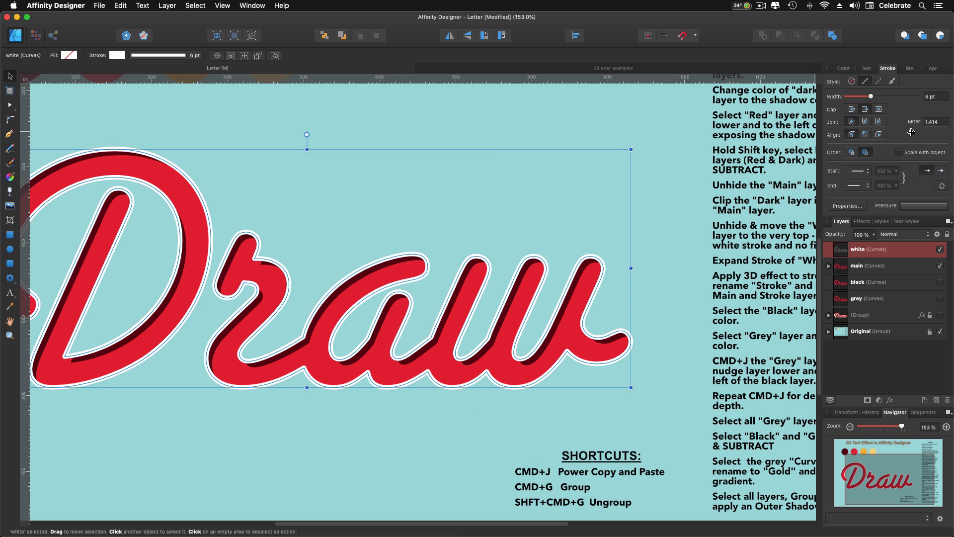
left_click(947, 119)
left_click_drag(945, 122, 919, 124)
type("4")
key("super+0")
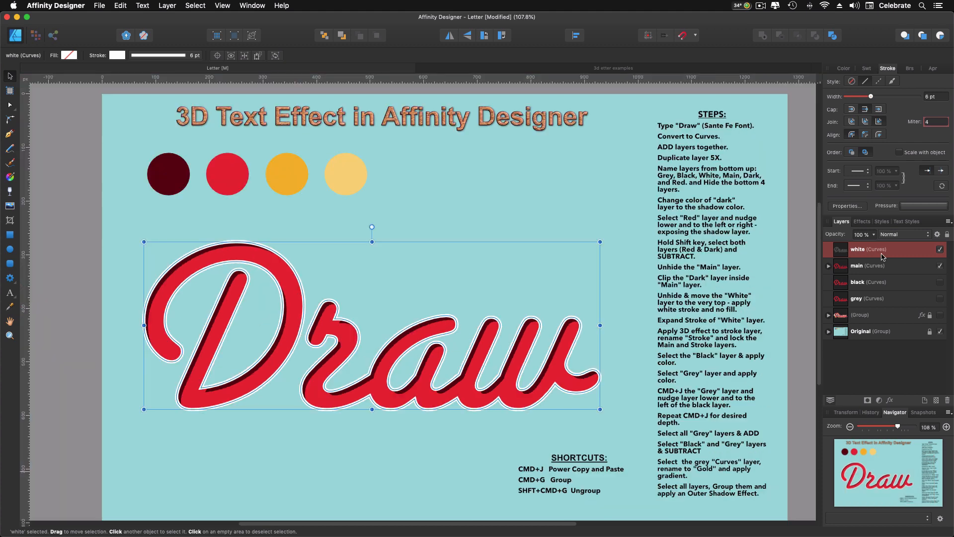
- Expand the white layer's stroke into curves and check the resulting outline nodes
left_click(809, 251)
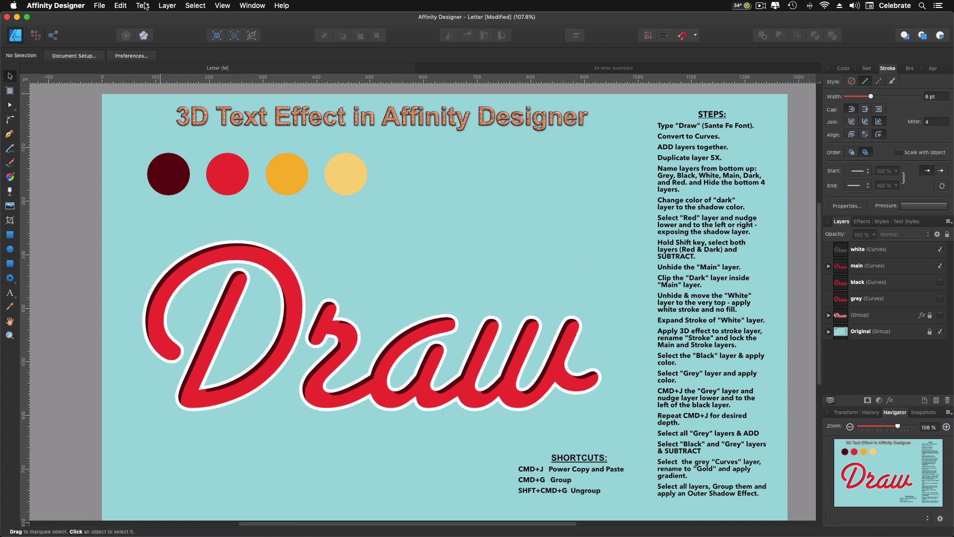
left_click(166, 6)
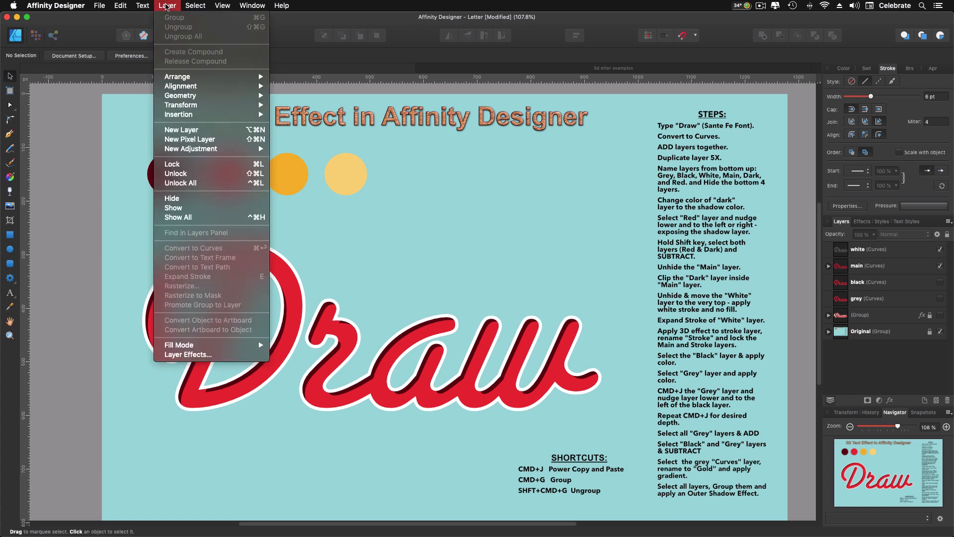
left_click(878, 254)
left_click(858, 252)
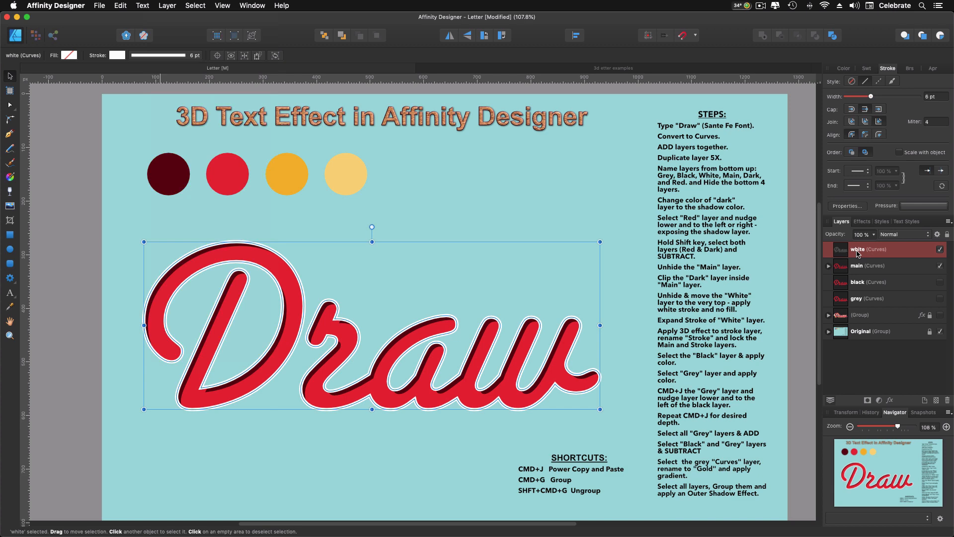
left_click(164, 6)
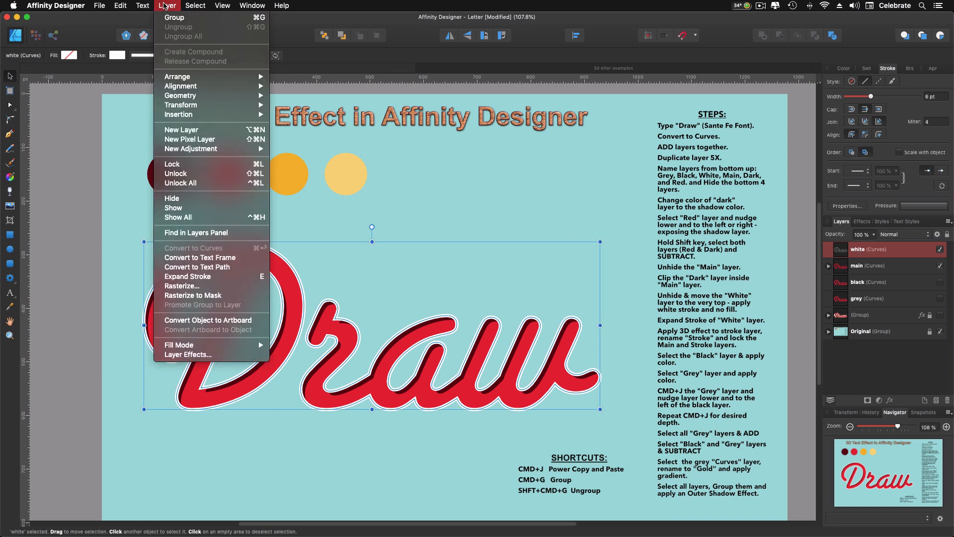
left_click(179, 279)
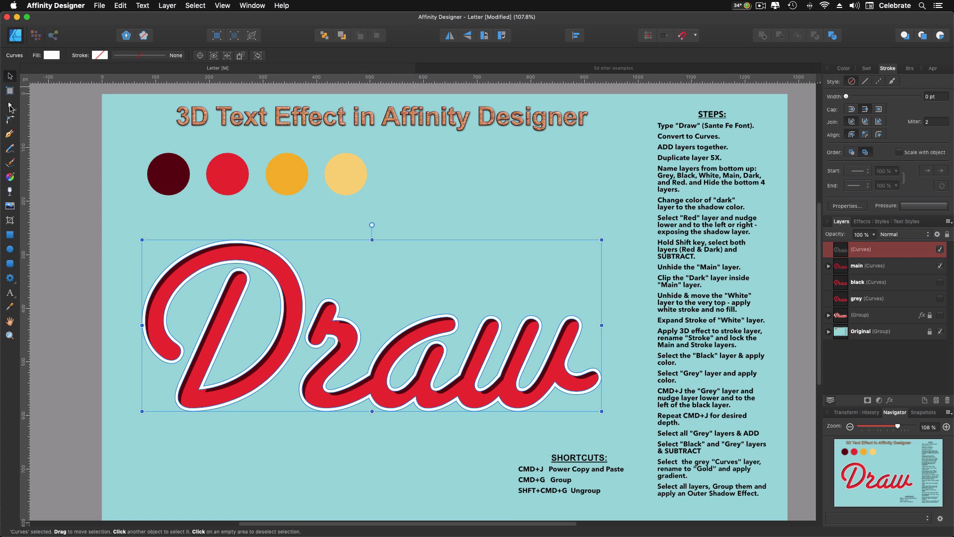
left_click(10, 106)
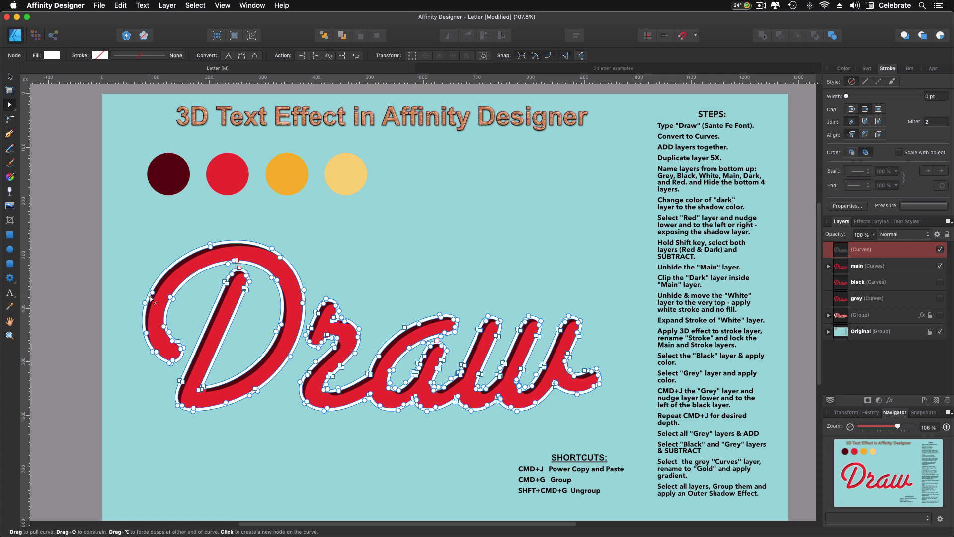
left_click(10, 77)
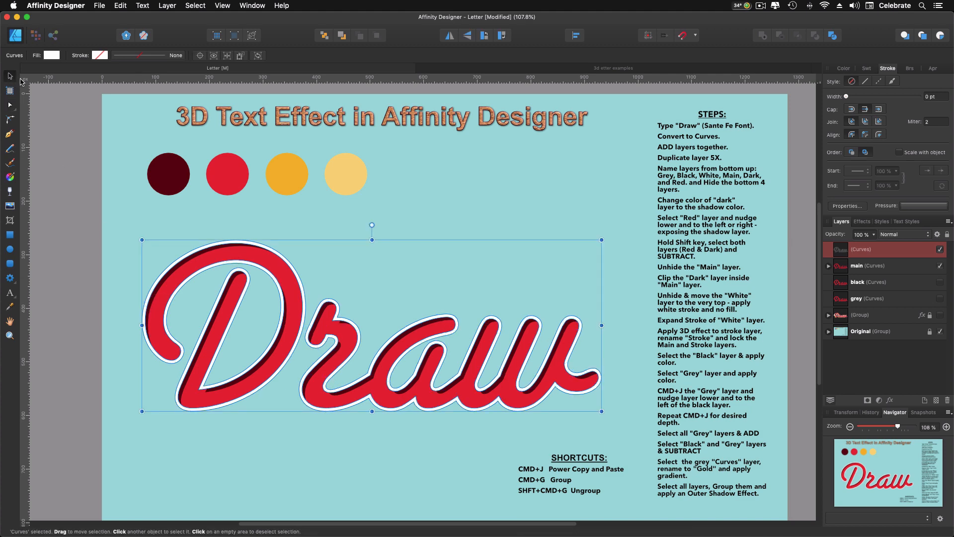
- Rename the expanded curves layer as "stroke"
double_click(867, 250)
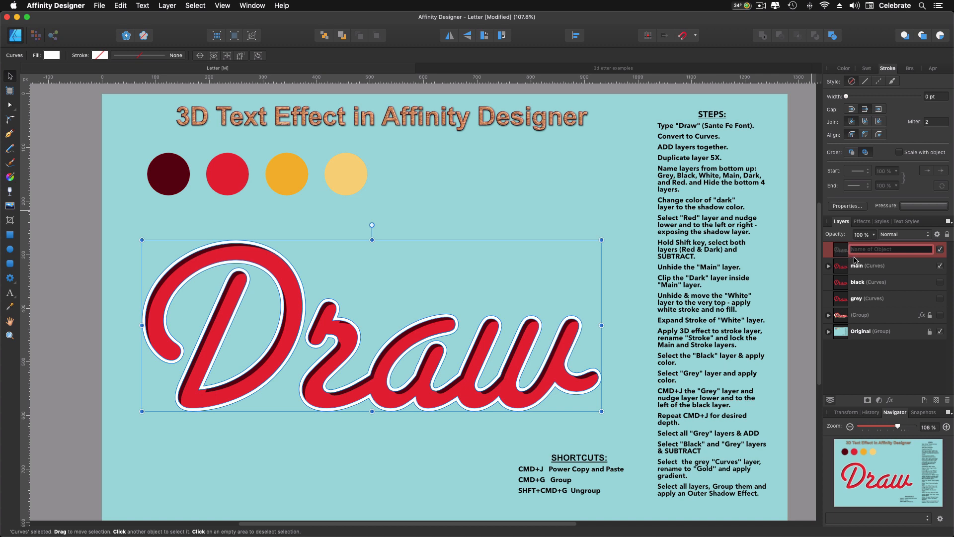
type("stroke")
key("Return")
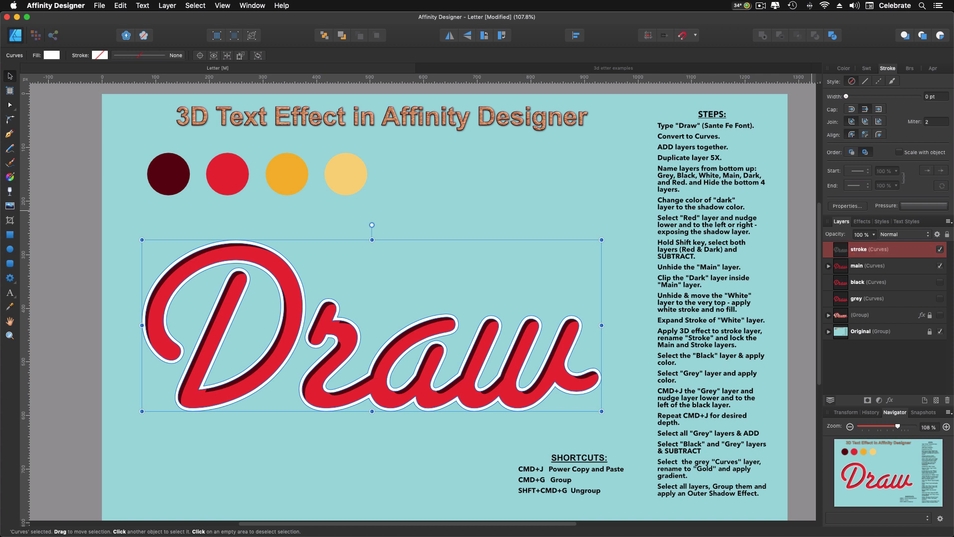
- Apply a 3D layer effect with a 0.5 px radius to the stroke layer
left_click(862, 221)
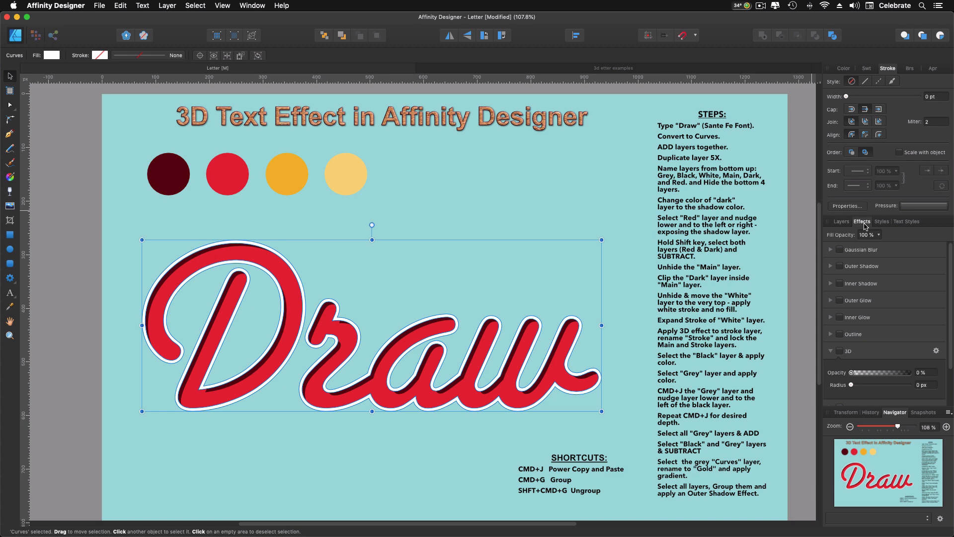
left_click(840, 351)
left_click_drag(869, 386, 860, 387)
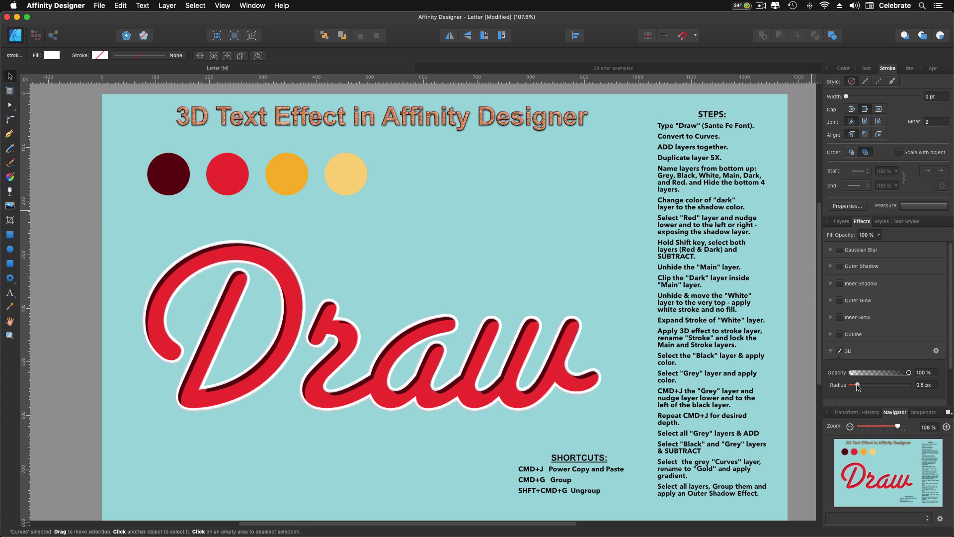
left_click_drag(857, 386, 858, 386)
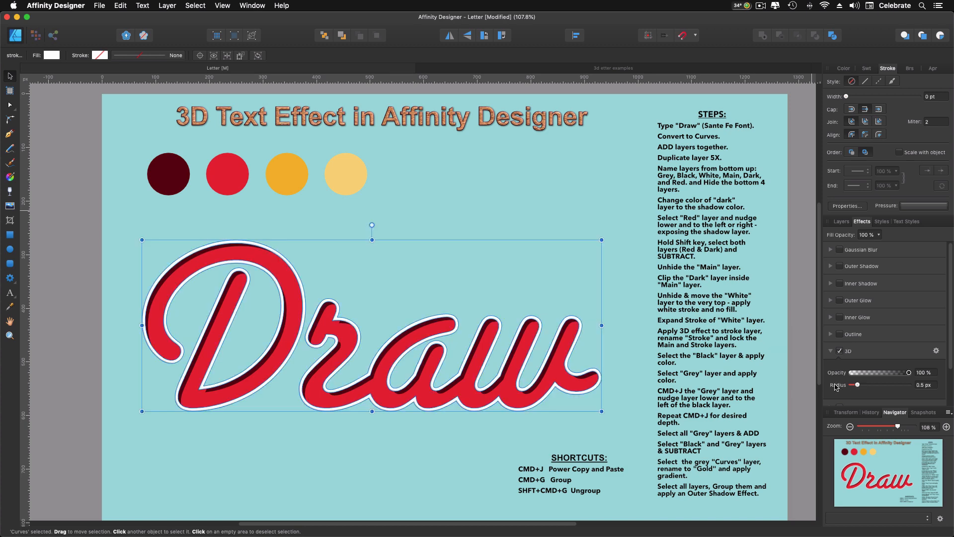
left_click(831, 351)
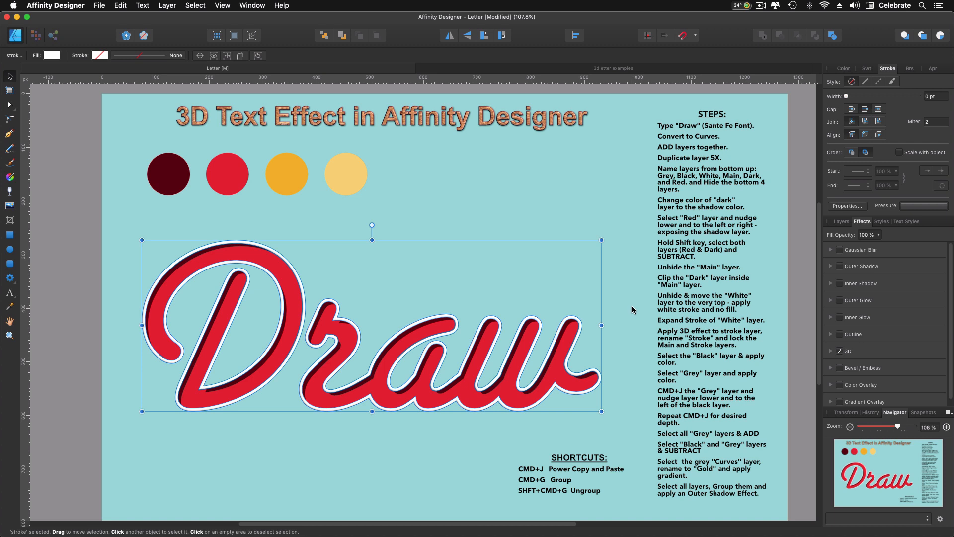
- Lock the stroke layer and the main layer
left_click(845, 224)
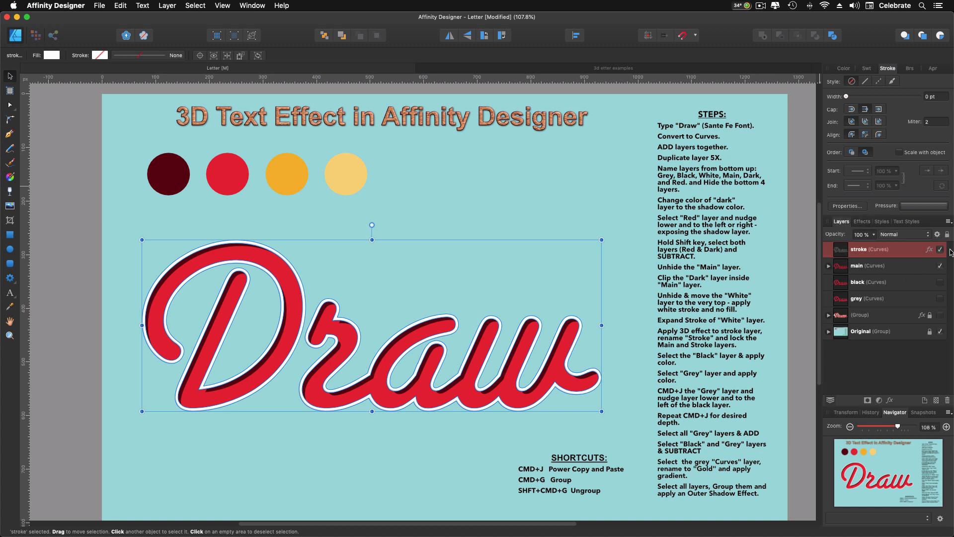
left_click(929, 249)
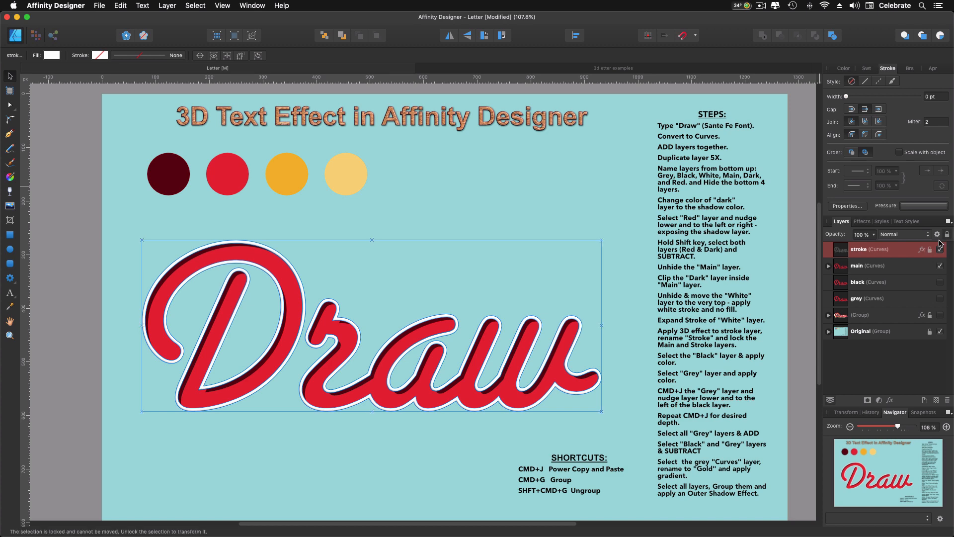
left_click(907, 269)
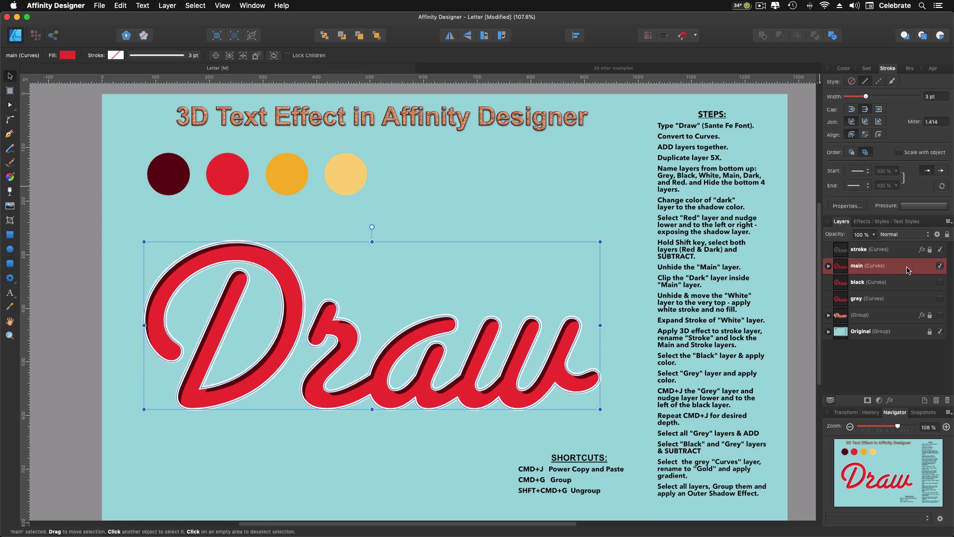
left_click(947, 234)
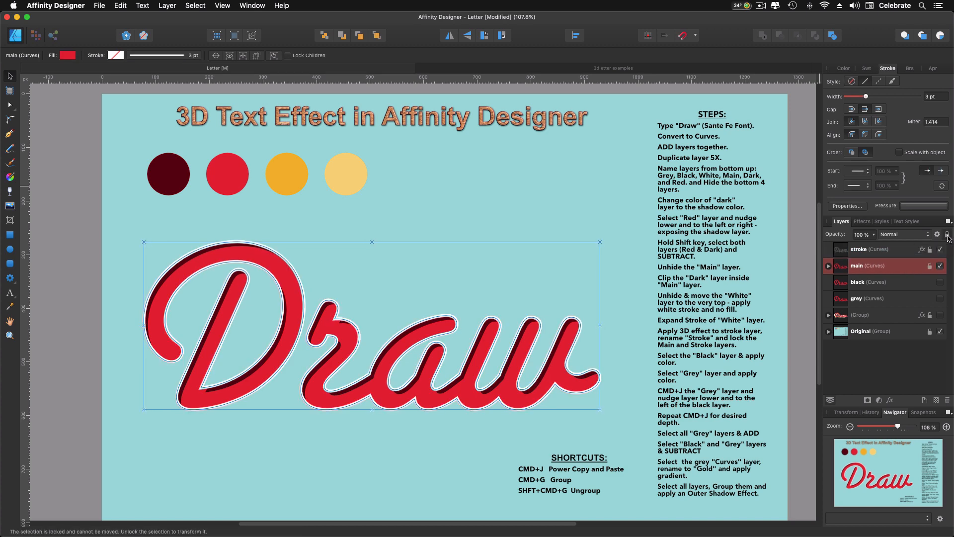
- Unhide the black and grey layers and give the black layer a near-black fill
left_click(914, 287)
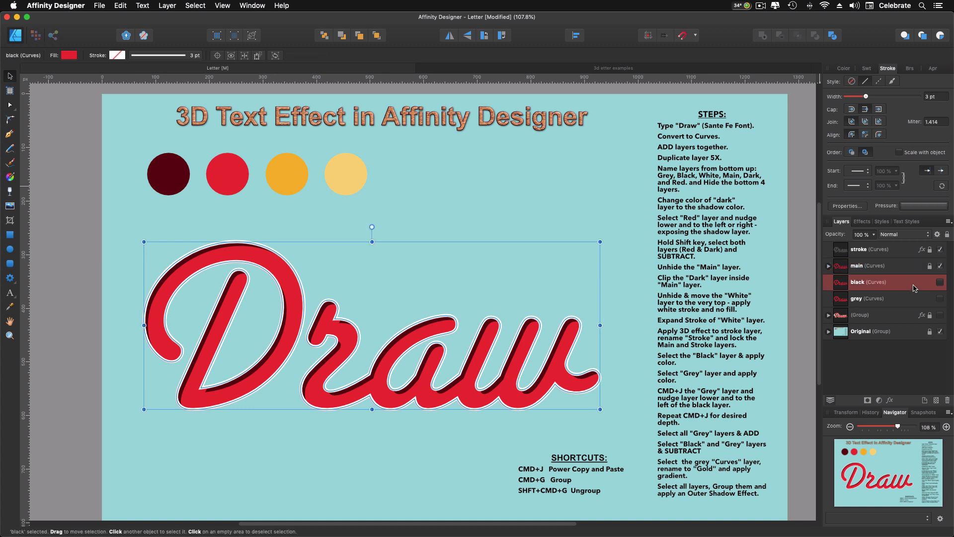
left_click(939, 282)
left_click(940, 299)
left_click(842, 69)
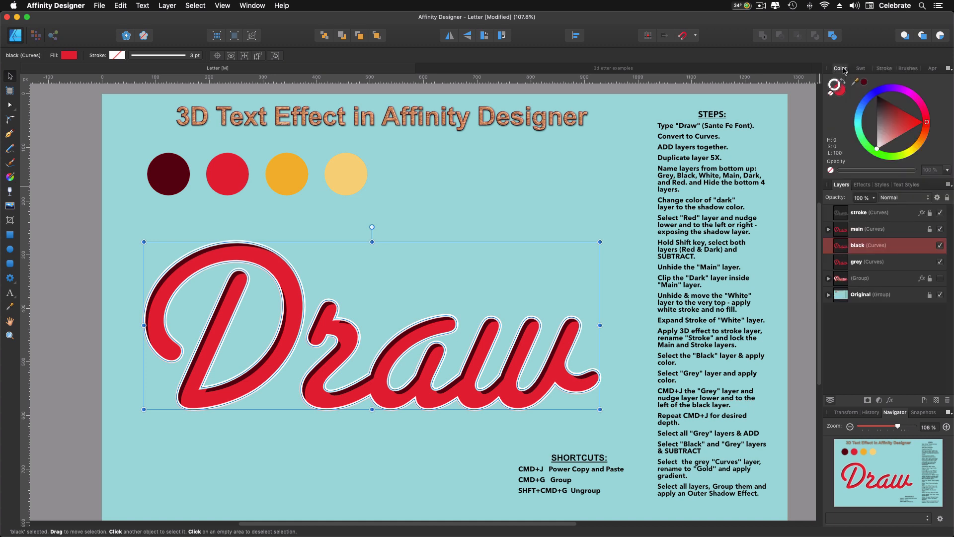
left_click(841, 91)
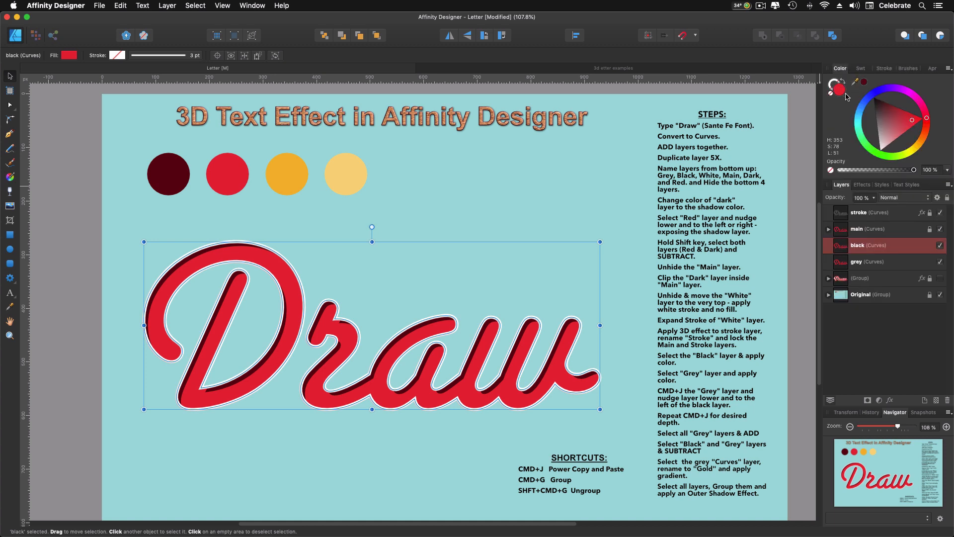
left_click(876, 102)
- Fill the grey layer with dark grey (H 353, S 5, L 25) and hide the main and stroke layers
left_click(841, 267)
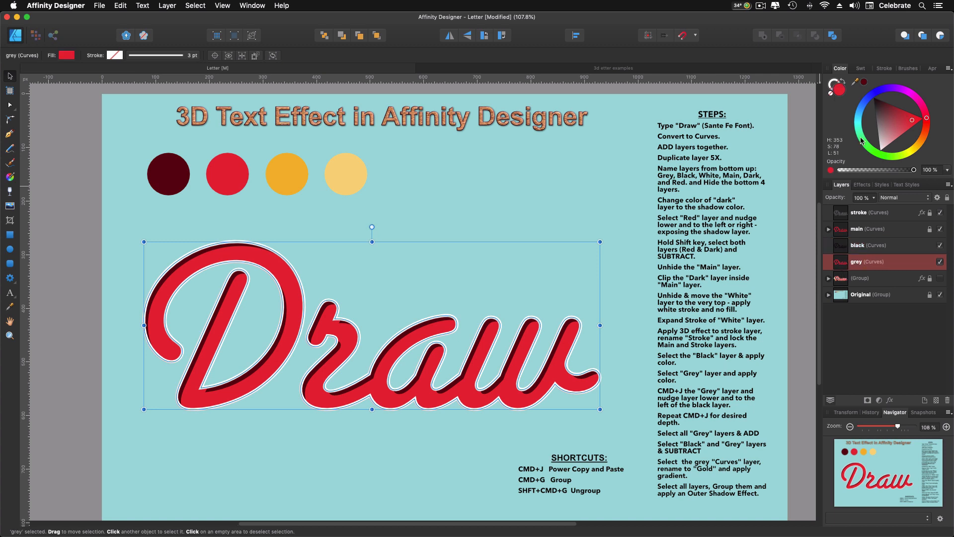
left_click(877, 113)
left_click(940, 229)
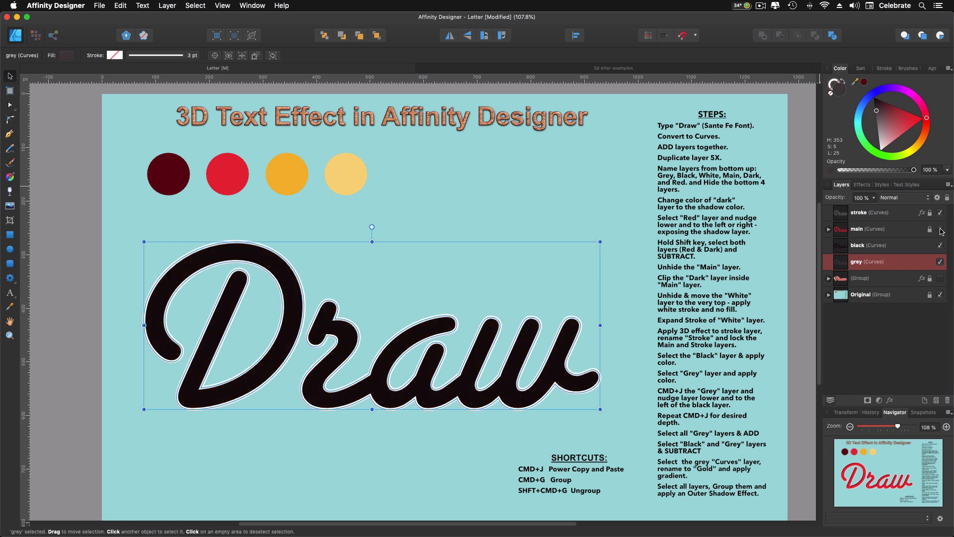
left_click(940, 213)
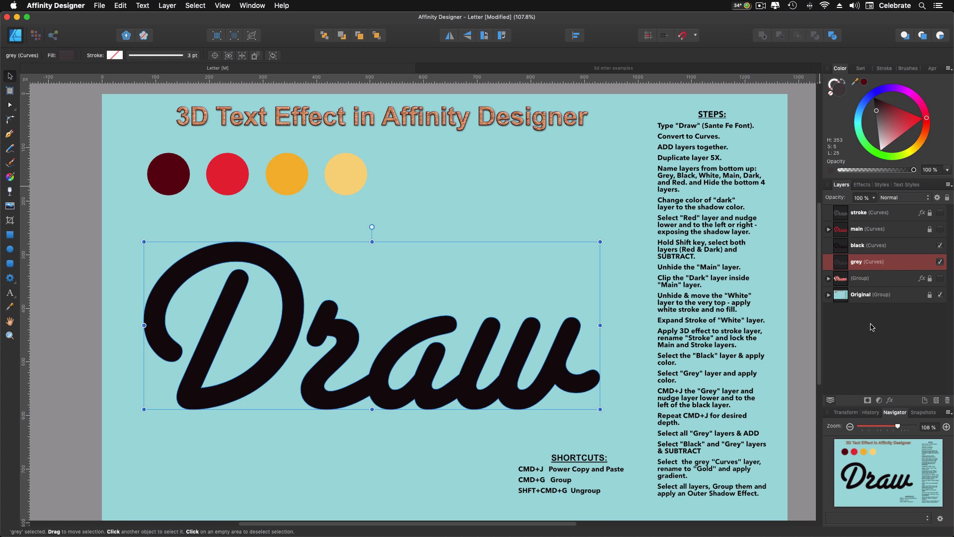
- Duplicate the grey layer and nudge the copy leftward so it shows beside the black lettering
key("super+j")
key("Left")
key("Left")
key("Left")
key("Left")
key("Left")
key("Left")
key("Left")
key("Down")
key("Down")
key("Down")
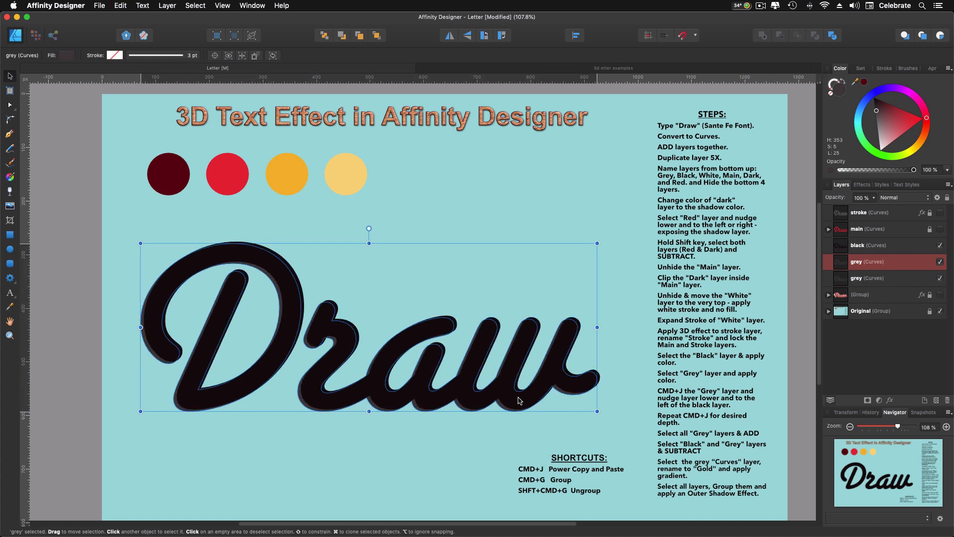
key("Up")
key("Up")
key("Up")
key("Up")
key("Left")
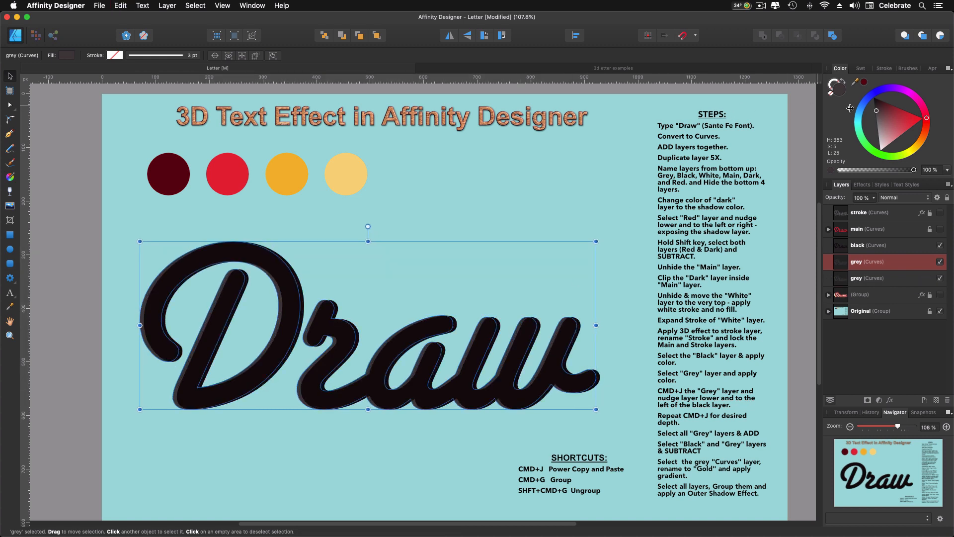
- Lighten the grey copy's fill to H 353, S 7, L 54 and nudge it right and down, closer to the black lettering
left_click_drag(879, 116, 880, 125)
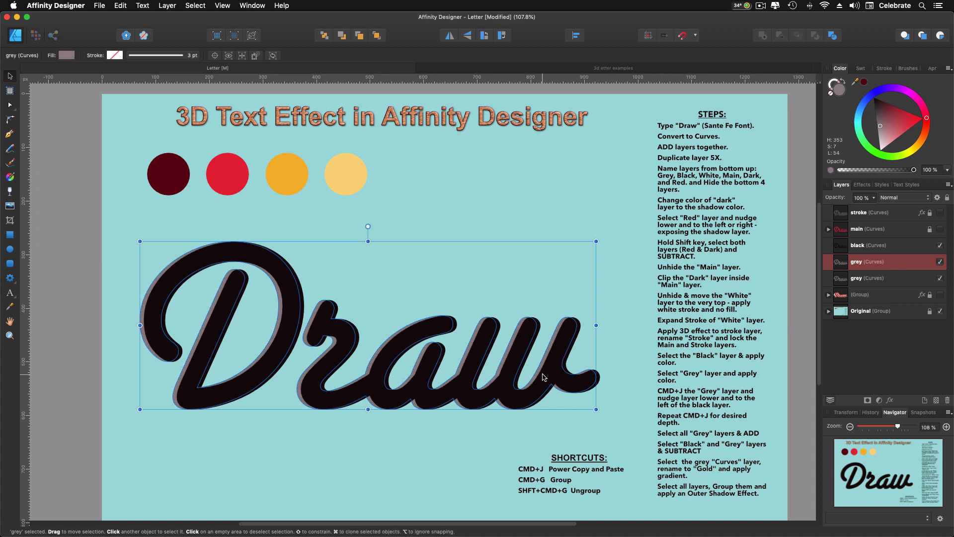
key("Right")
key("Right")
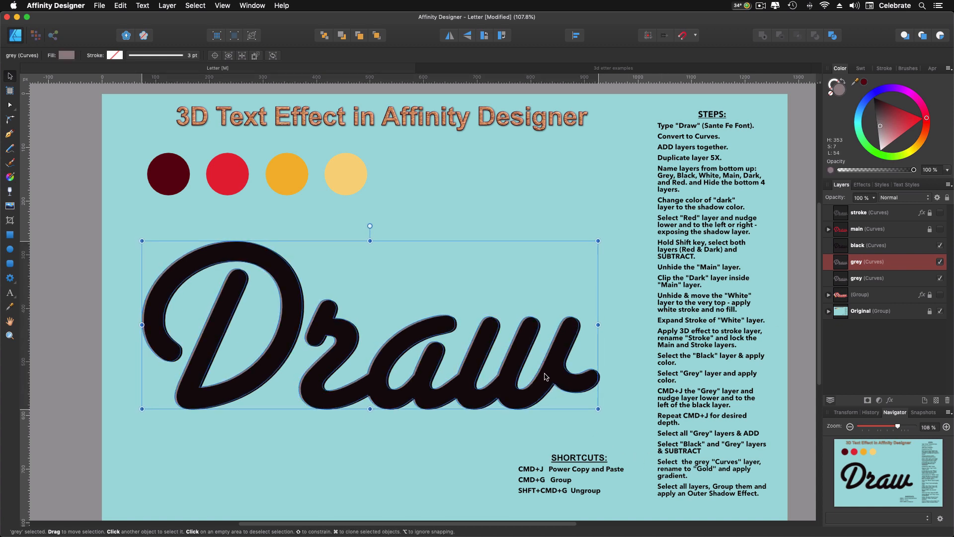
key("Down")
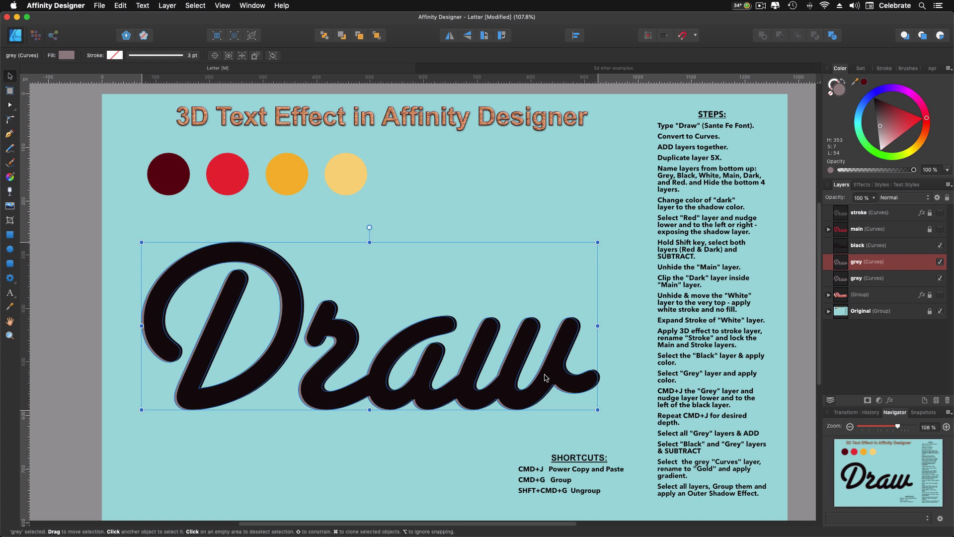
key("Right")
key("Down")
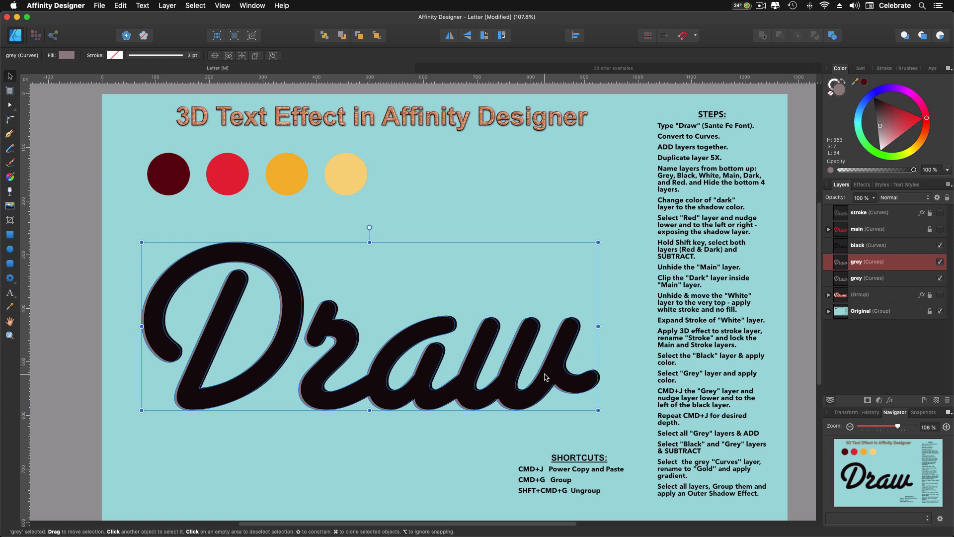
- Duplicate the grey layer directly below the black layer and nudge the copy one increment left and one down
key("super+j")
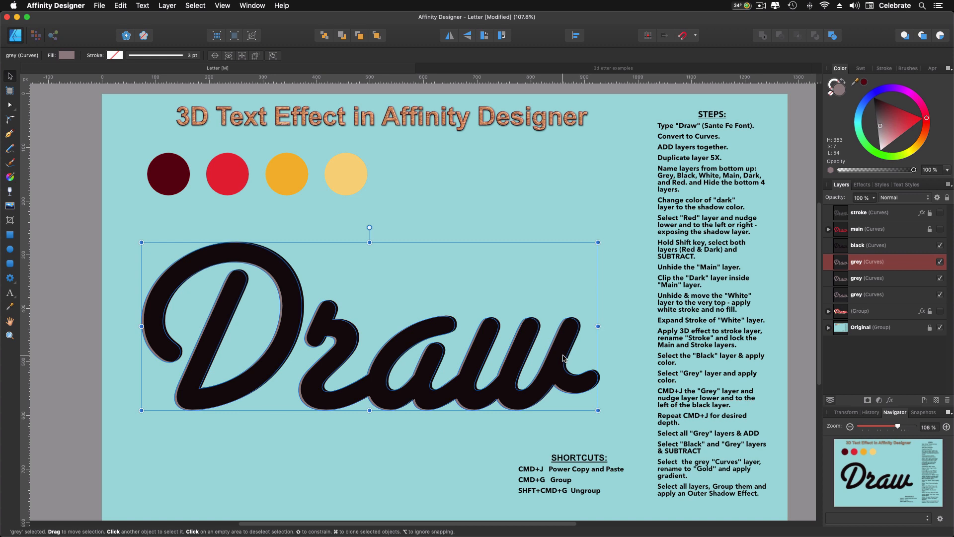
key("Left")
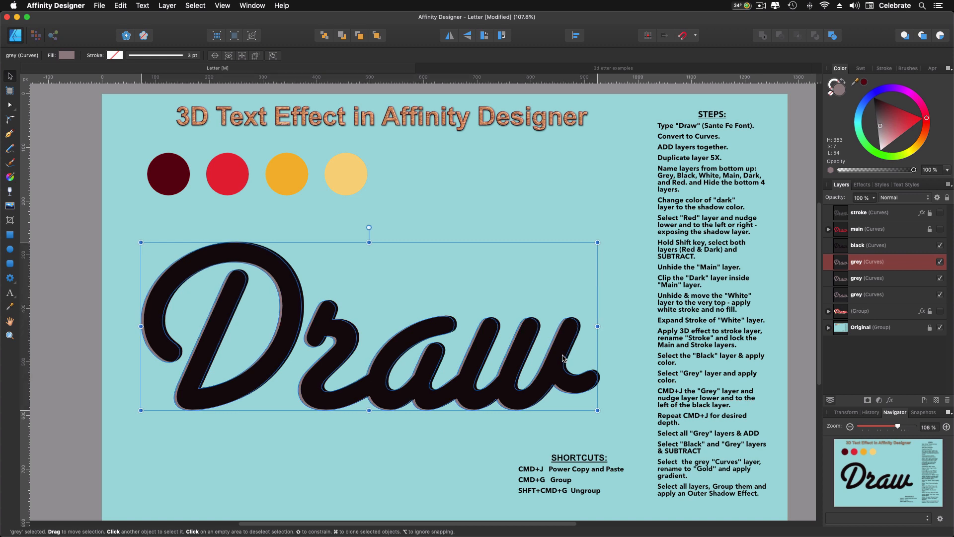
key("Down")
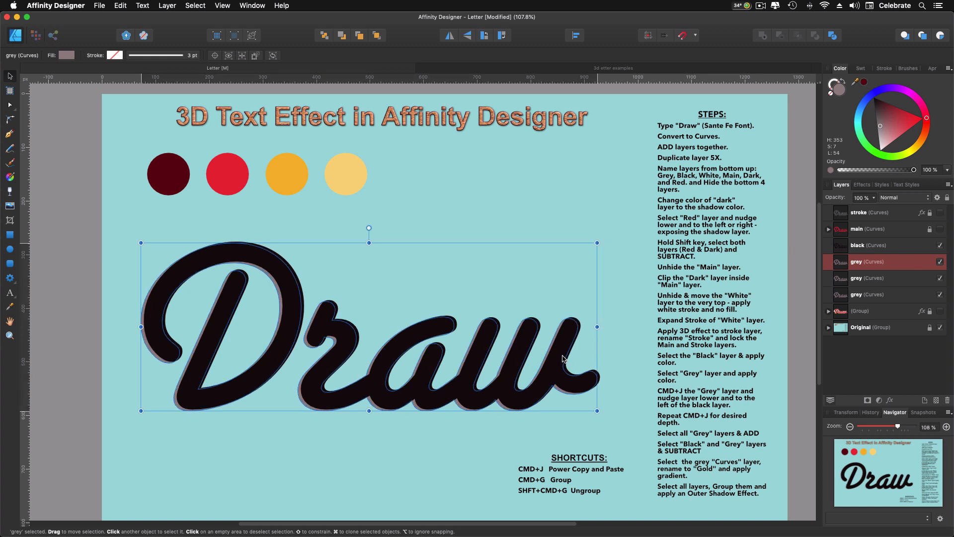
- Power-duplicate the offset grey layer repeatedly until 24 stacked copies form a deep extrusion down and to the left of the black lettering
key("super+j")
key("super+j")
key("super+j")
key("super+j")
key("super+j")
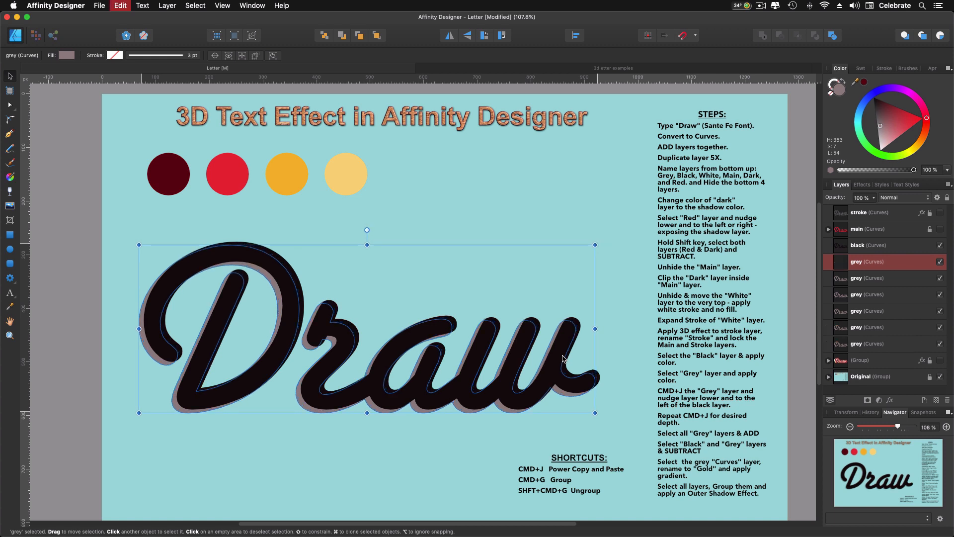
key("super+j")
key("super+j")
key("super+j")
key("super+j")
key("super+j")
key("super+j")
key("super+j")
key("super+j")
key("super+j")
key("super+j")
key("super+j")
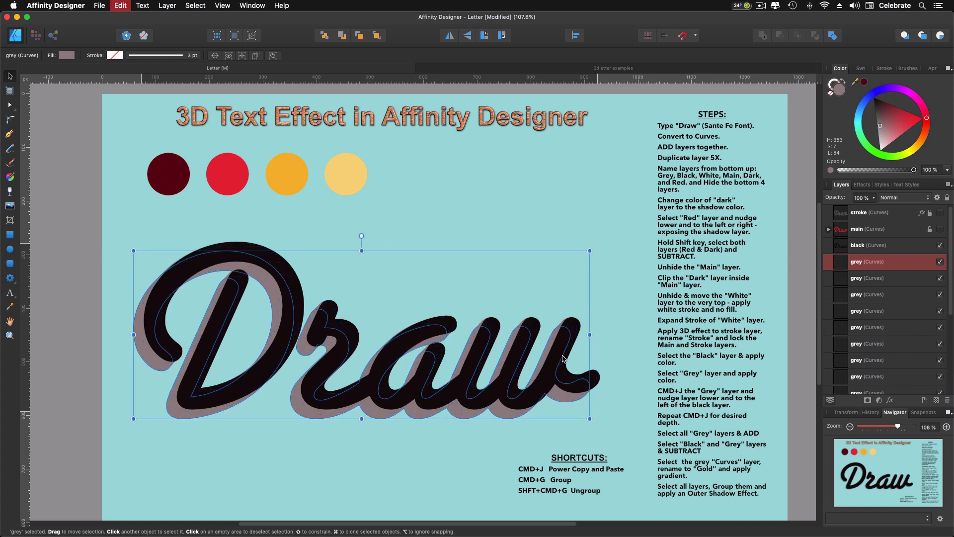
key("super+j")
key("super+j")
key("super+j")
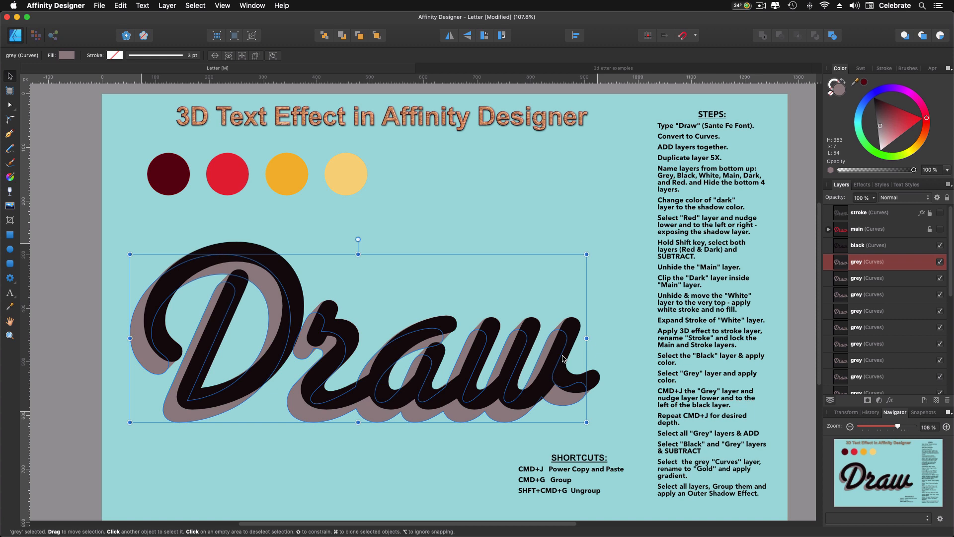
key("super+j")
key("super+j")
key("super+j")
key("super+j")
key("super+j")
key("super+j")
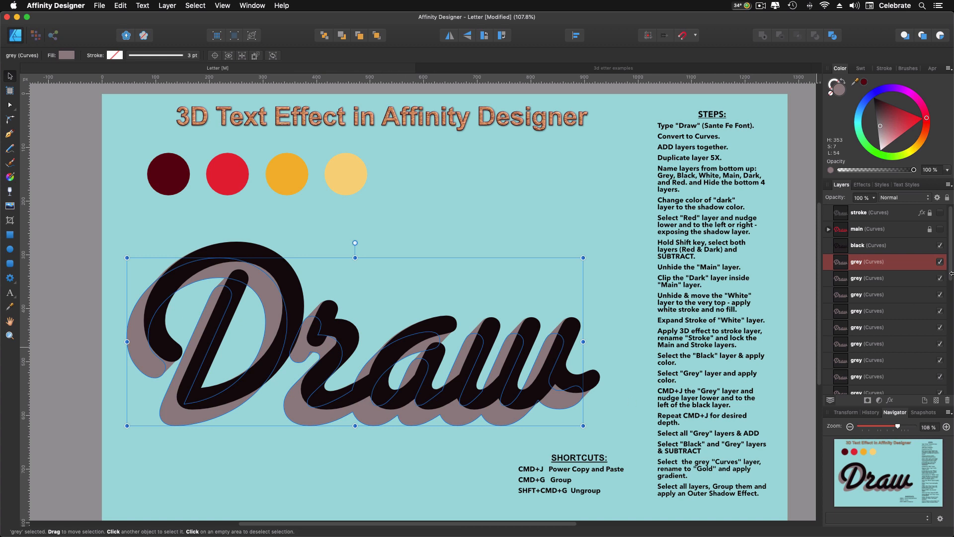
- Select all the stacked grey layers and merge them into one shape with the Add operation
left_click_drag(950, 275, 952, 392)
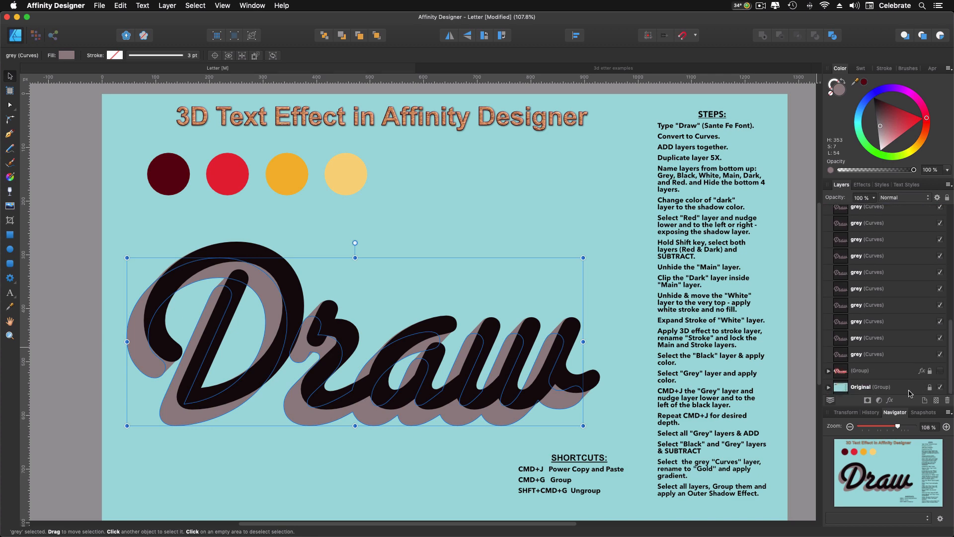
left_click(867, 355, "shift")
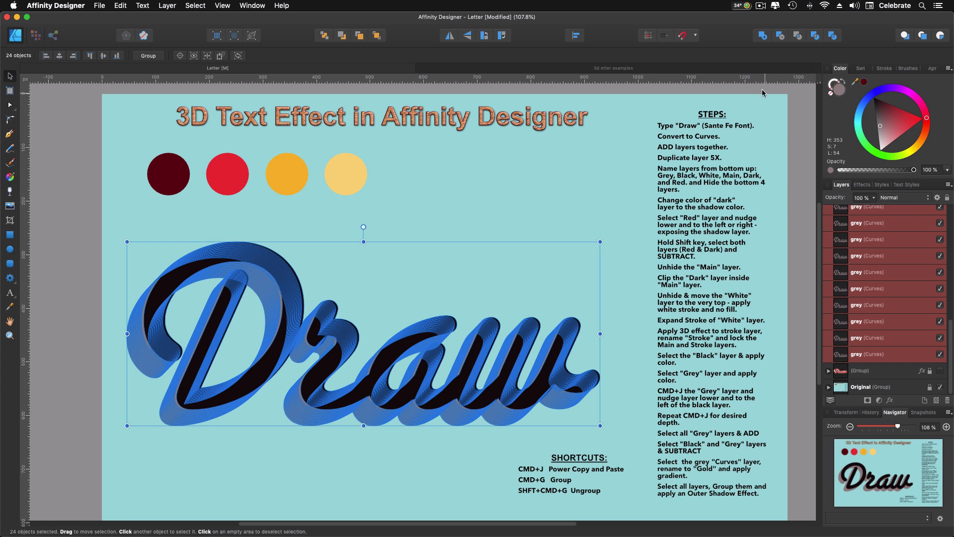
left_click(763, 37)
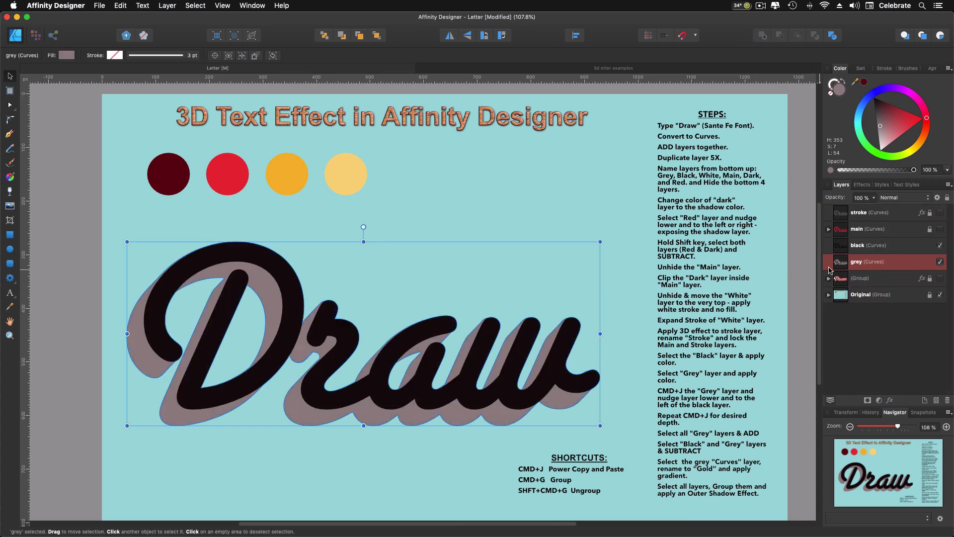
- Subtract the black layer from the merged grey layer and unhide the main layer
left_click(859, 246)
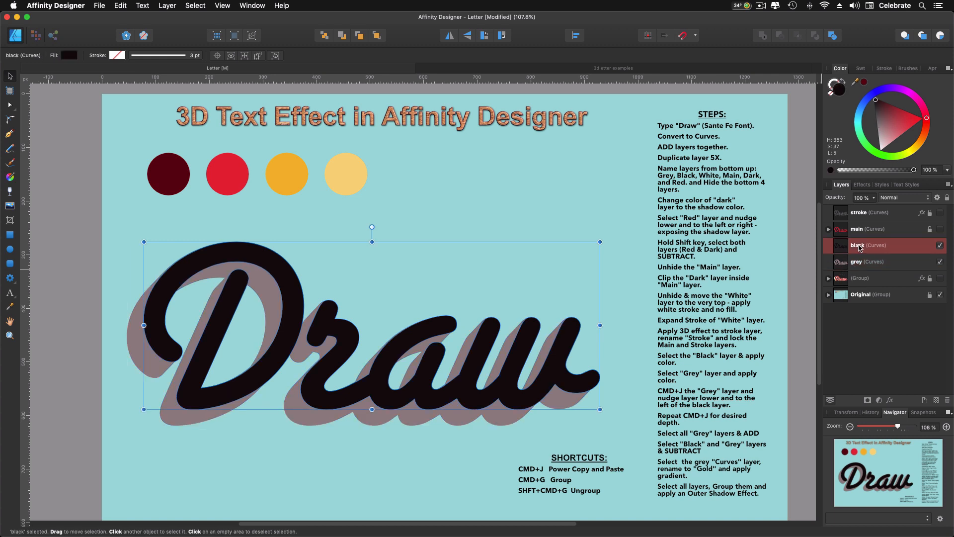
left_click(857, 266, "shift")
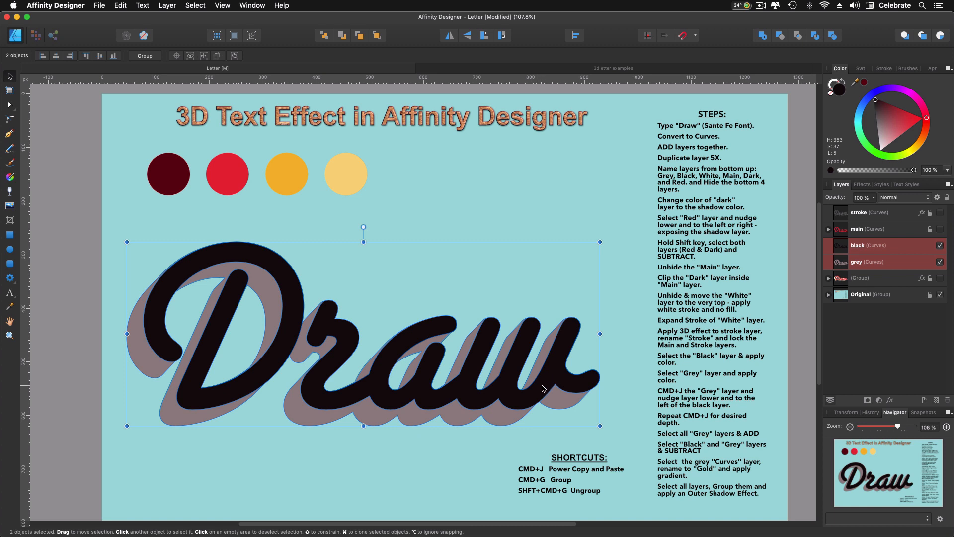
left_click(780, 38)
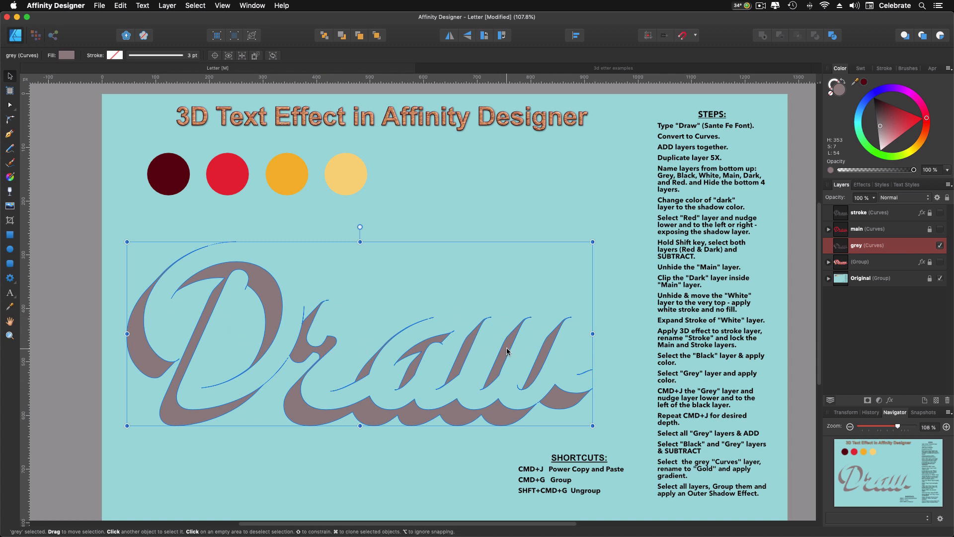
left_click(940, 229)
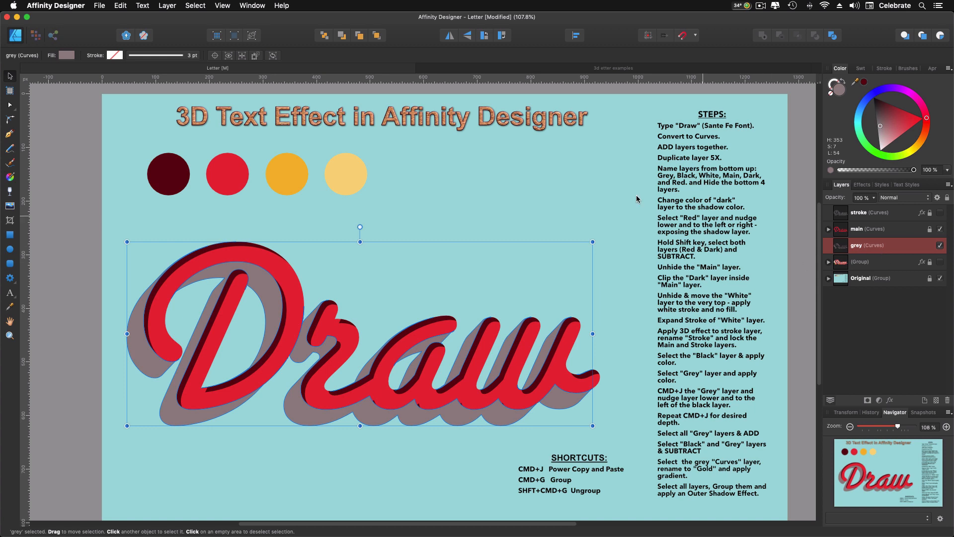
- Give the grey layer a linear gradient fill and set its end stop to the orange sampled from the third palette circle
left_click(67, 55)
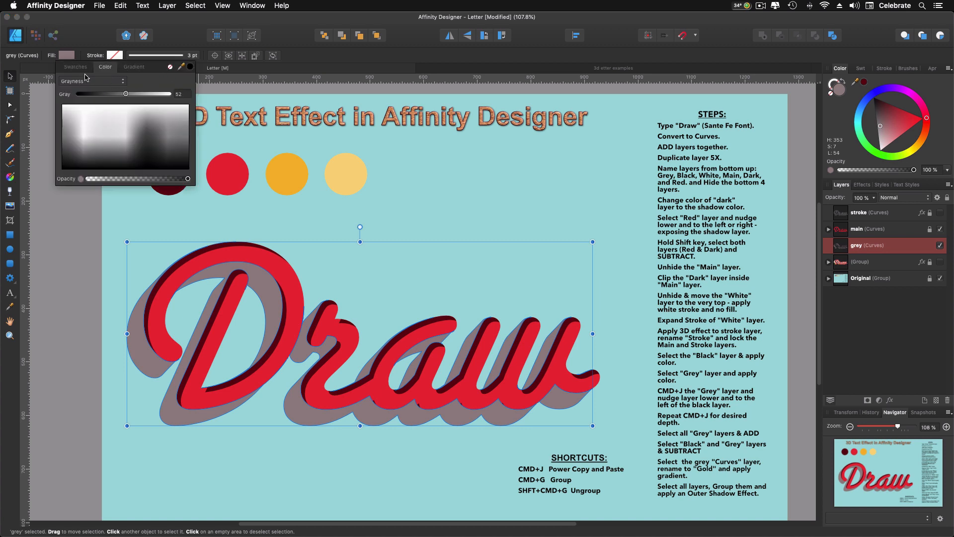
left_click(76, 67)
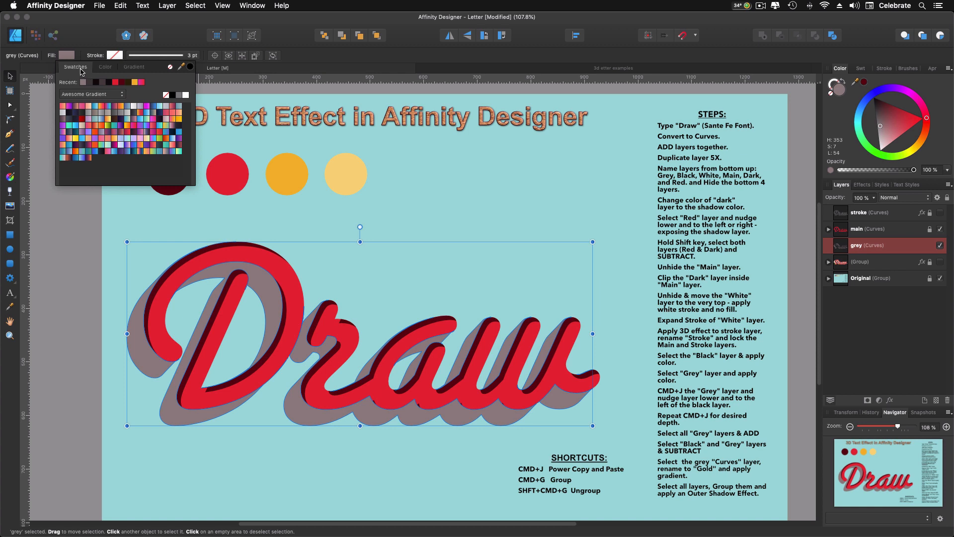
left_click(106, 69)
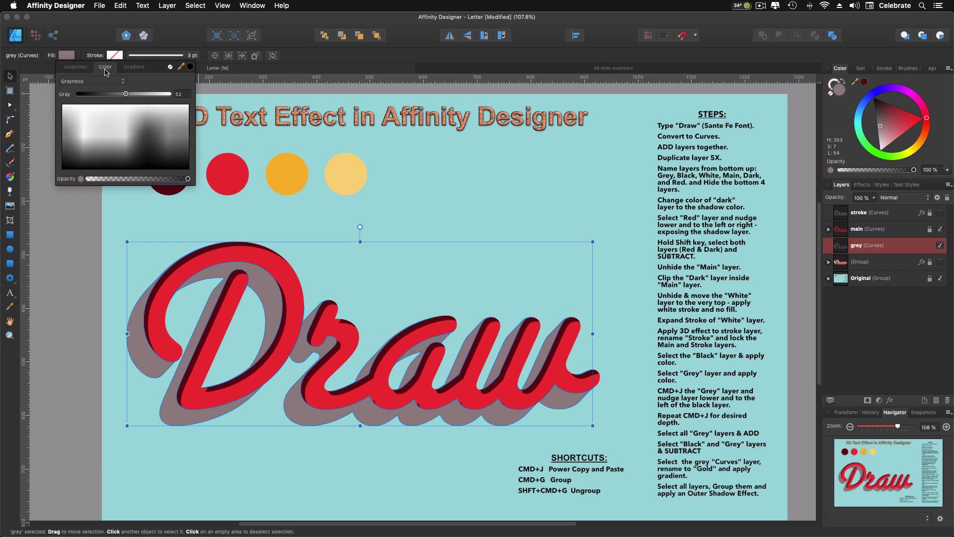
left_click(130, 68)
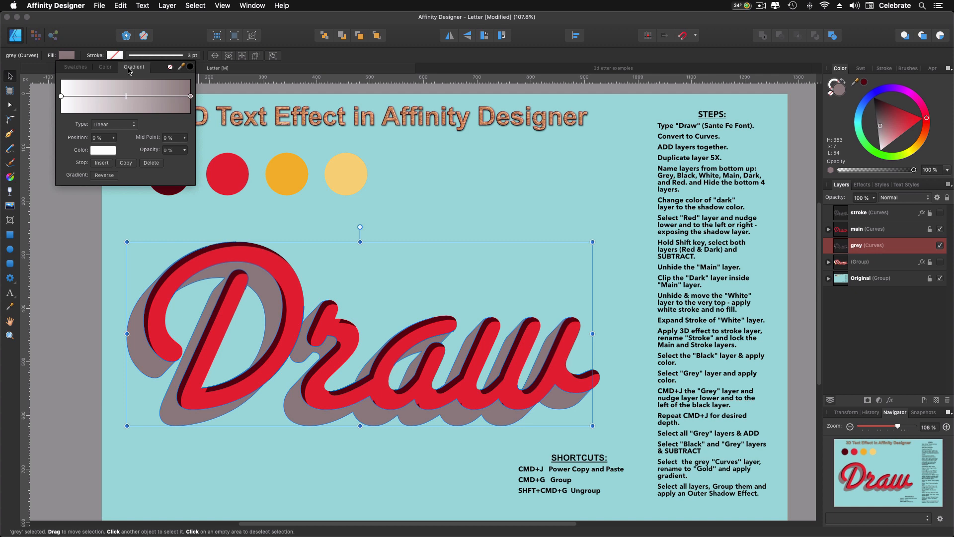
left_click(191, 97)
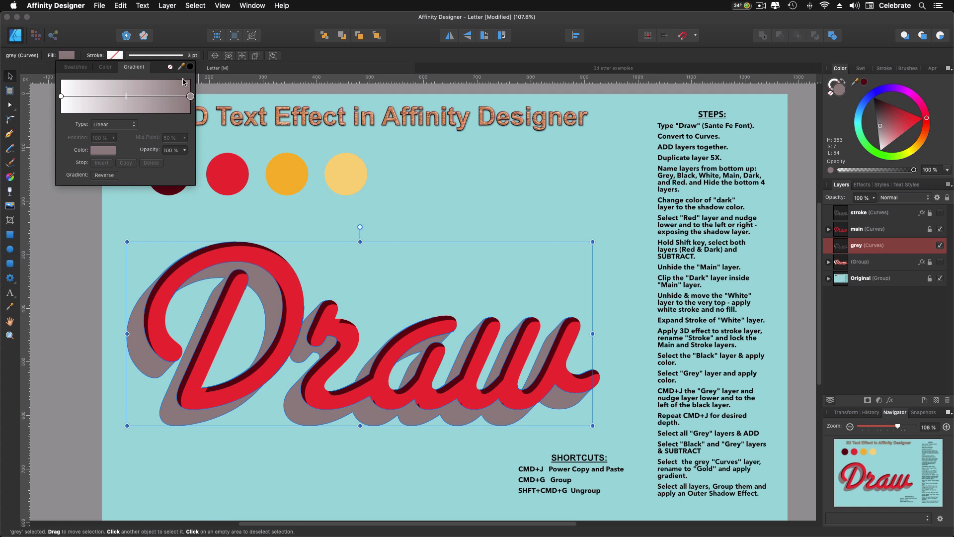
mouse_move(181, 65)
left_mouse_down()
mouse_move(206, 111)
mouse_move(292, 178)
left_mouse_up()
left_click(191, 68)
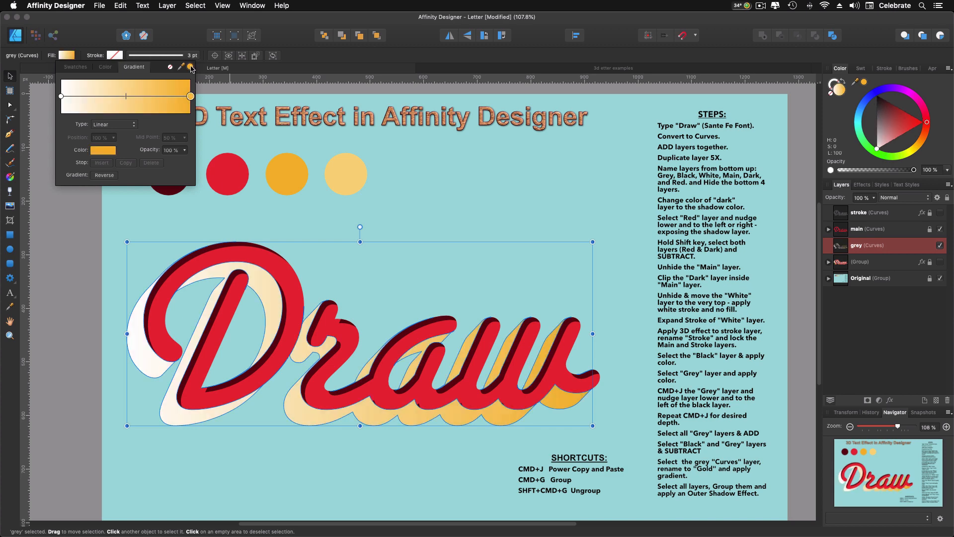
- Insert a gradient stop at the 50% position and set its color to white
left_click(61, 96)
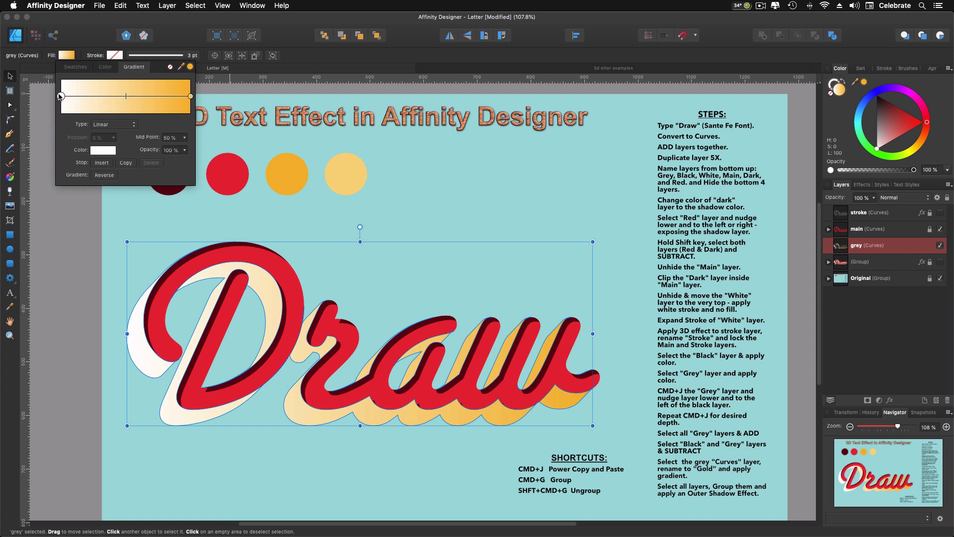
left_click(102, 162)
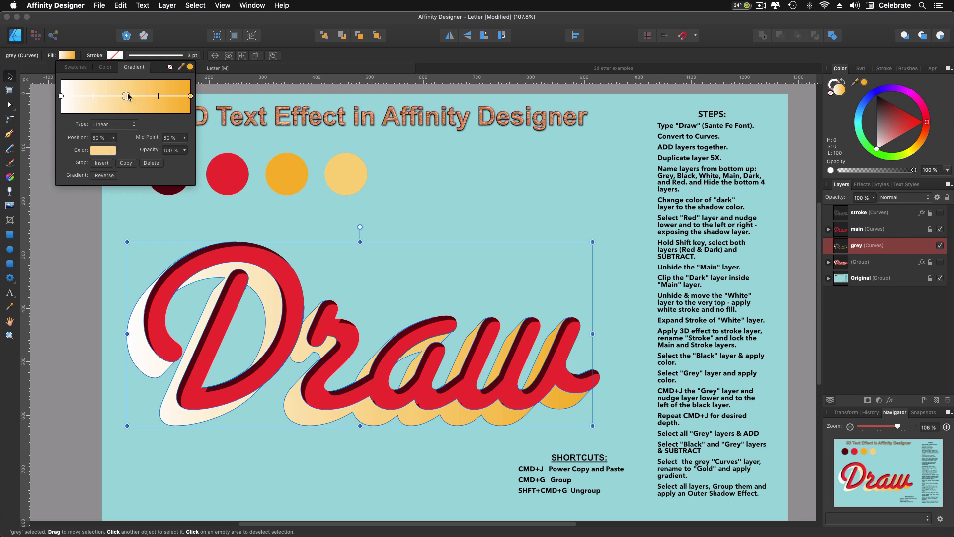
left_click(109, 152)
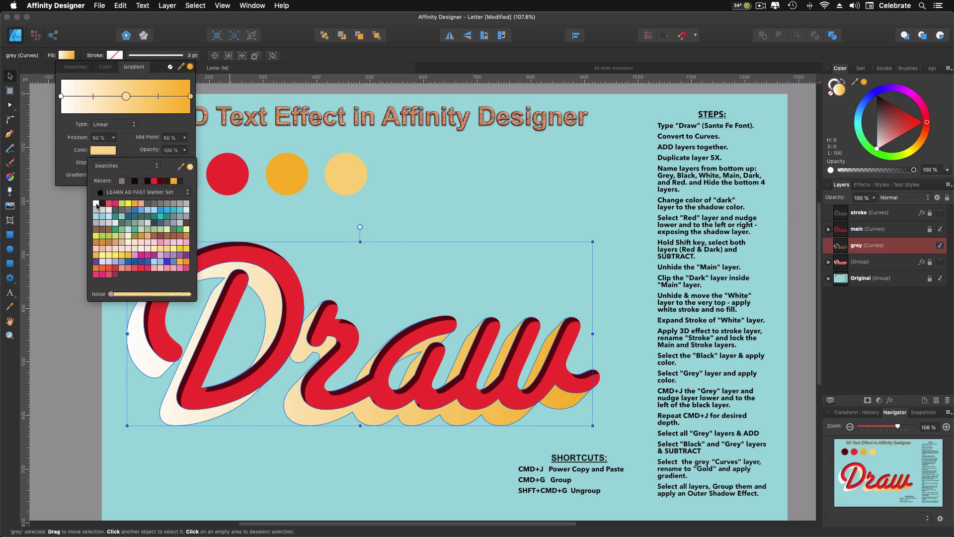
left_click(96, 204)
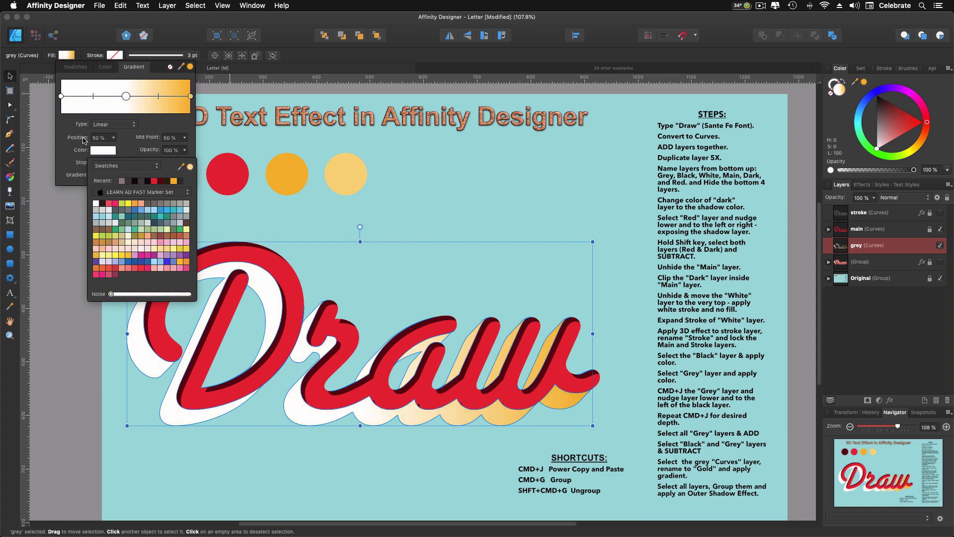
- Set the gradient's start stop to the pale yellow sampled from the fourth palette circle, and deselect the layer
left_click(61, 95)
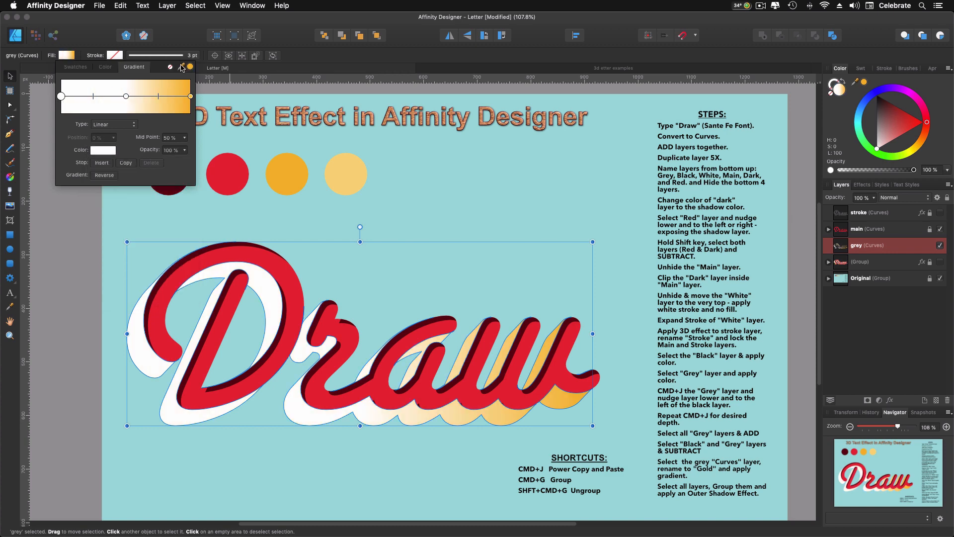
left_click_drag(180, 66, 350, 174)
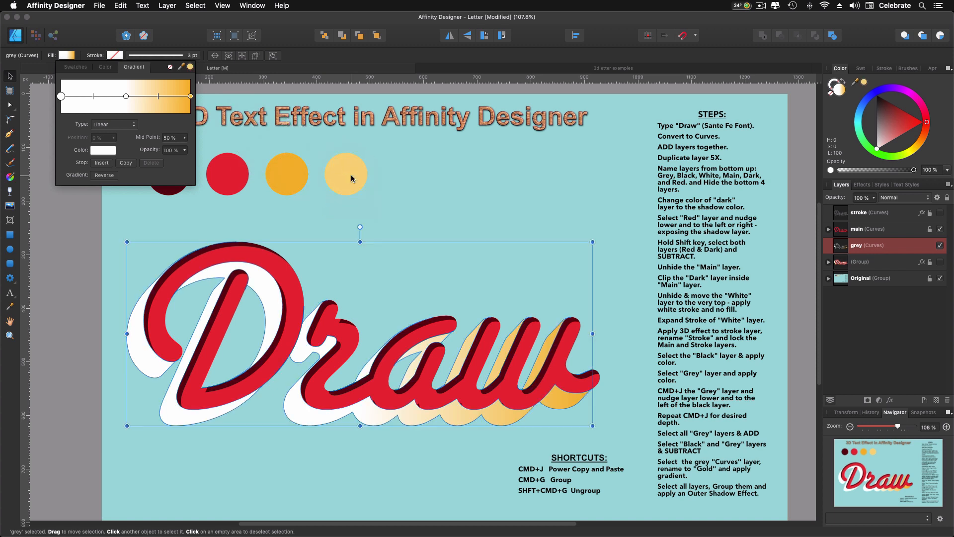
left_click(191, 67)
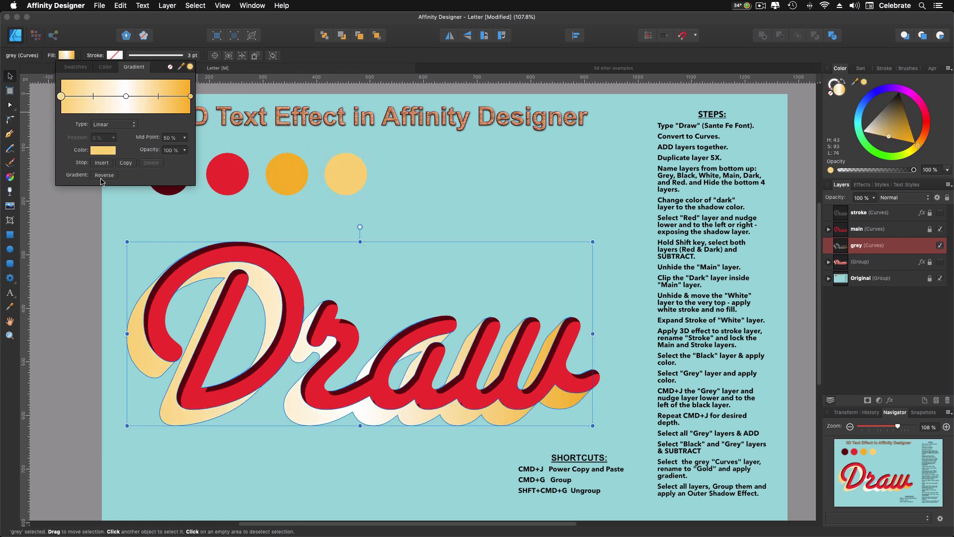
left_click(81, 230)
left_click(81, 230)
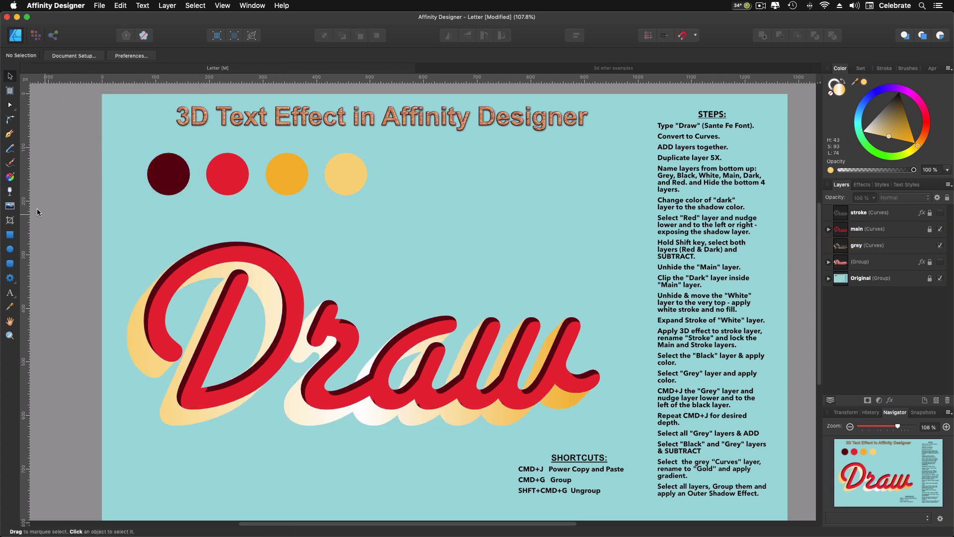
- Reposition the grey layer's gradient with the Fill tool so it runs nearly vertically, from pale yellow above the letters to orange below
left_click(10, 177)
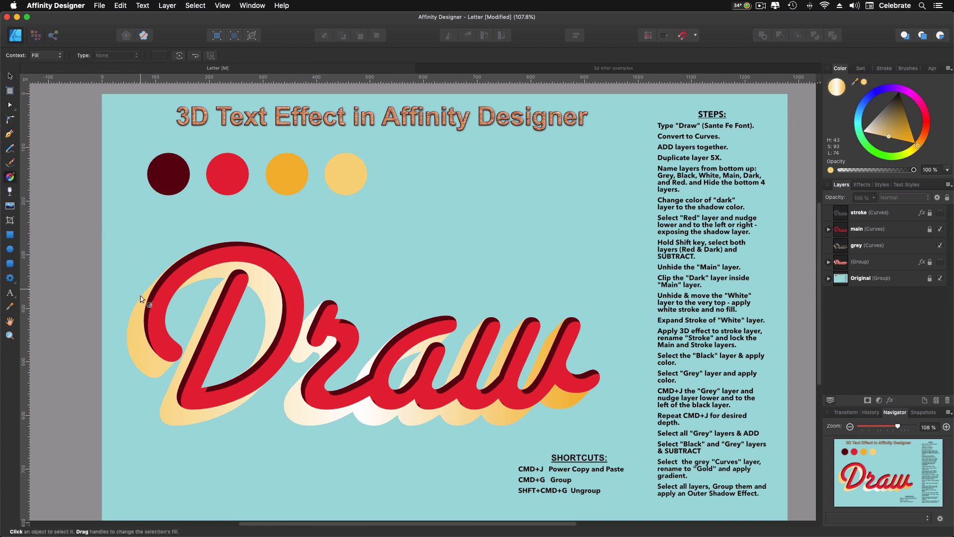
left_click(157, 366)
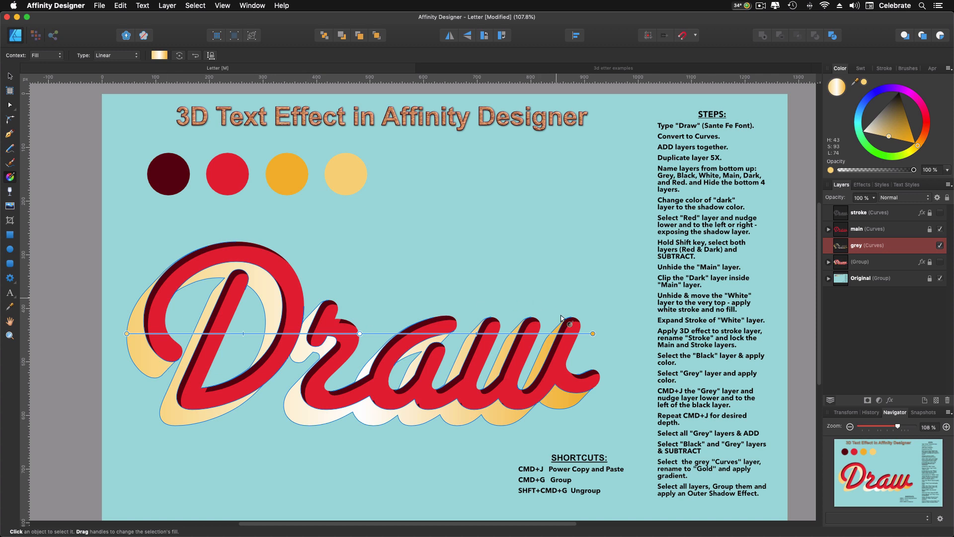
left_click_drag(594, 333, 218, 435)
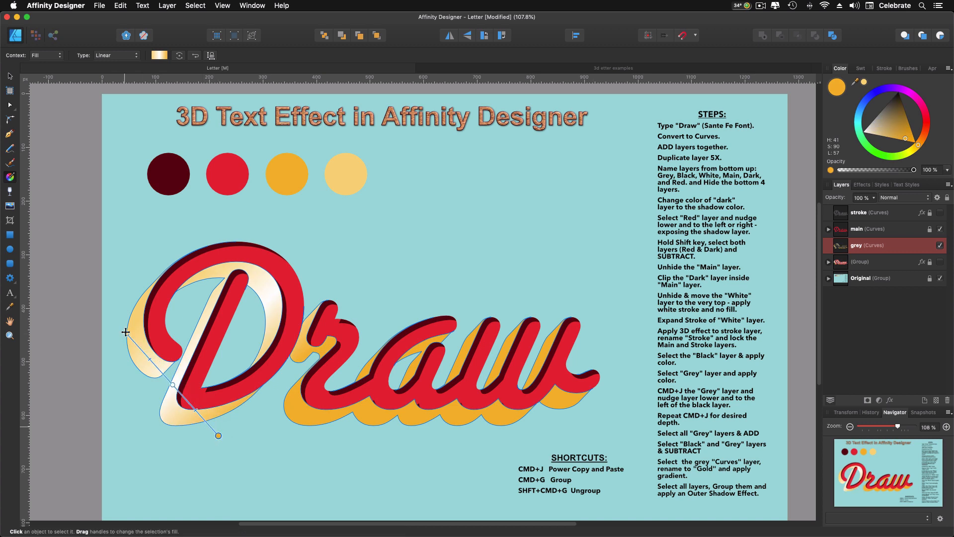
left_click_drag(126, 334, 134, 328)
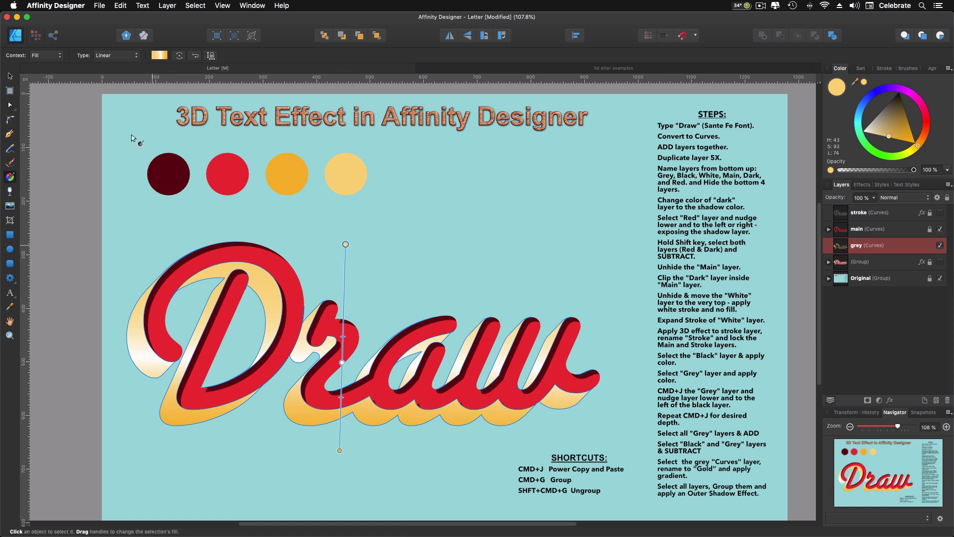
left_click(9, 78)
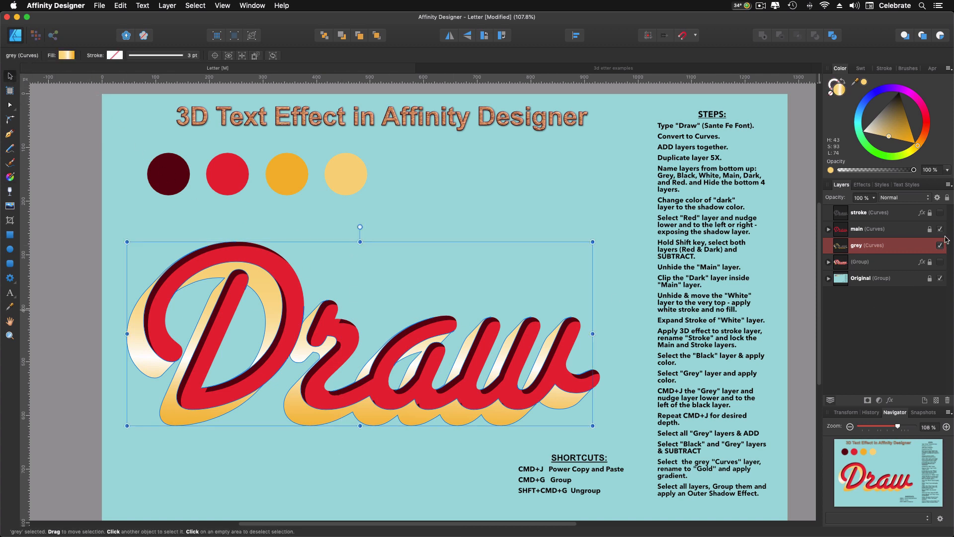
- Unhide the stroke layer and clear the selection
left_click(940, 213)
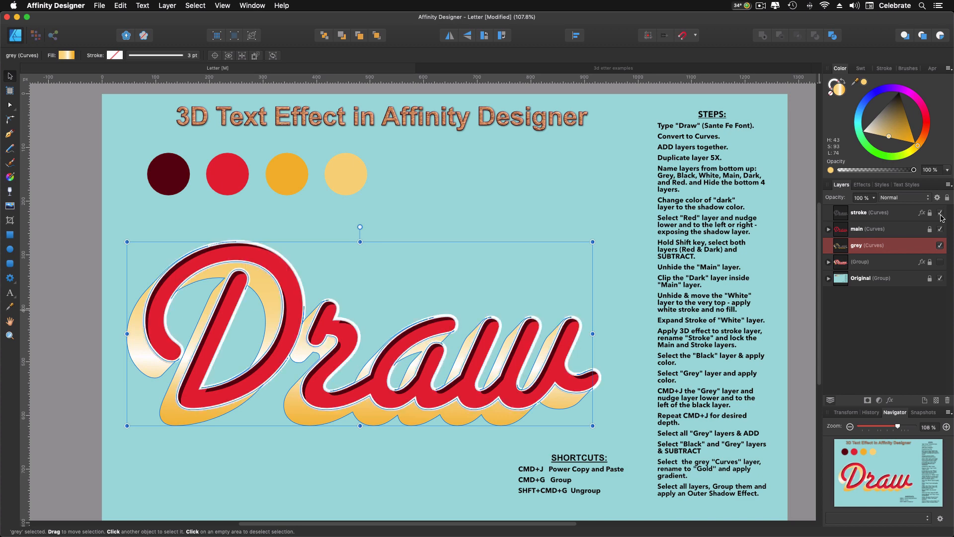
left_click(839, 329)
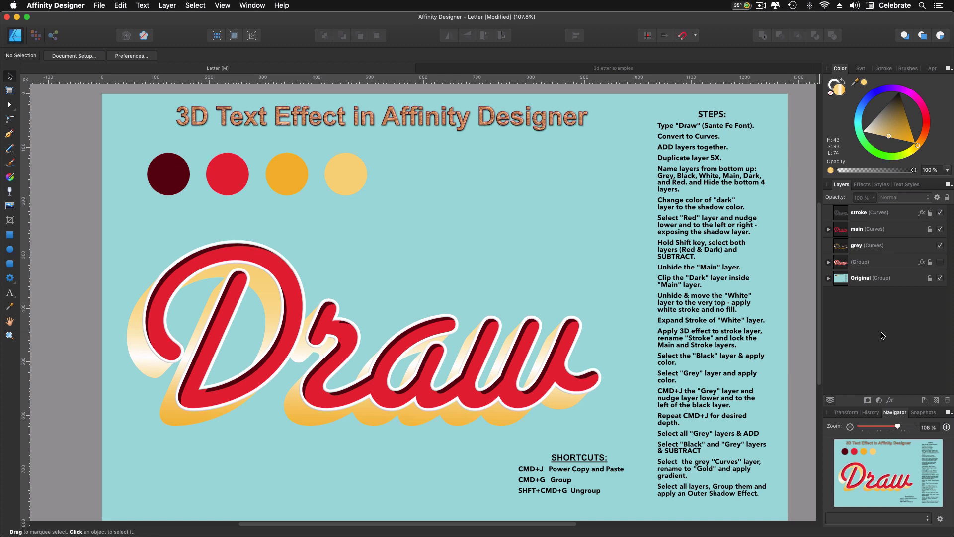
- Group the stroke, main and grey layers together
left_click(859, 213)
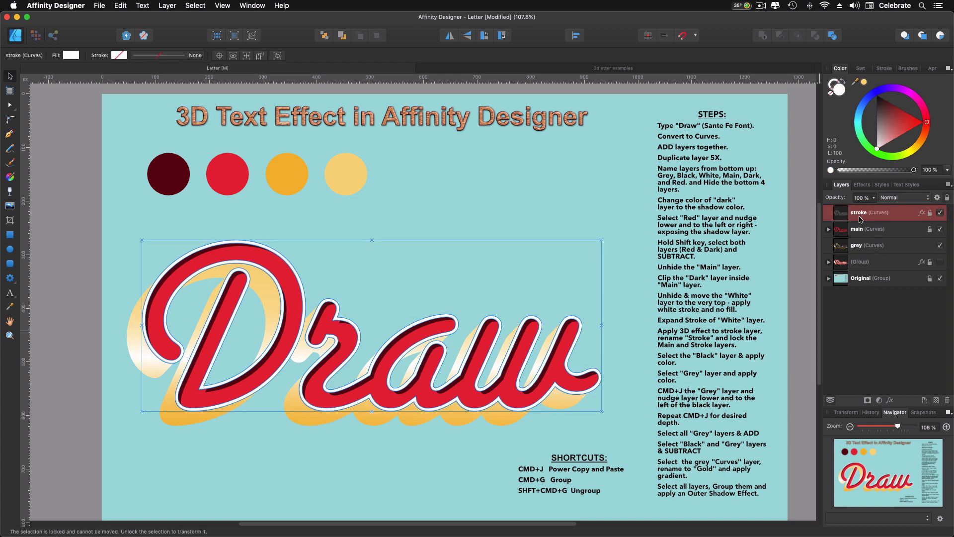
left_click(860, 251, "shift")
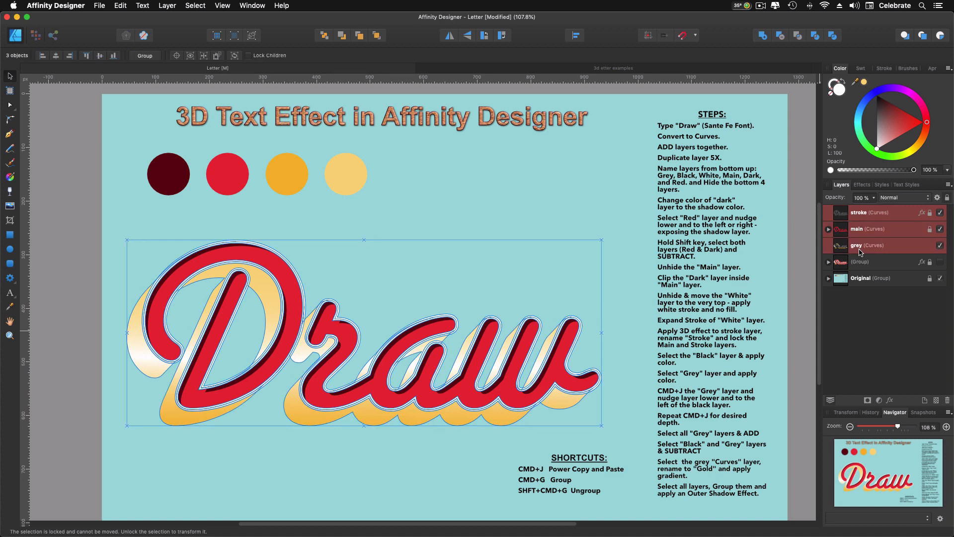
key("super+g")
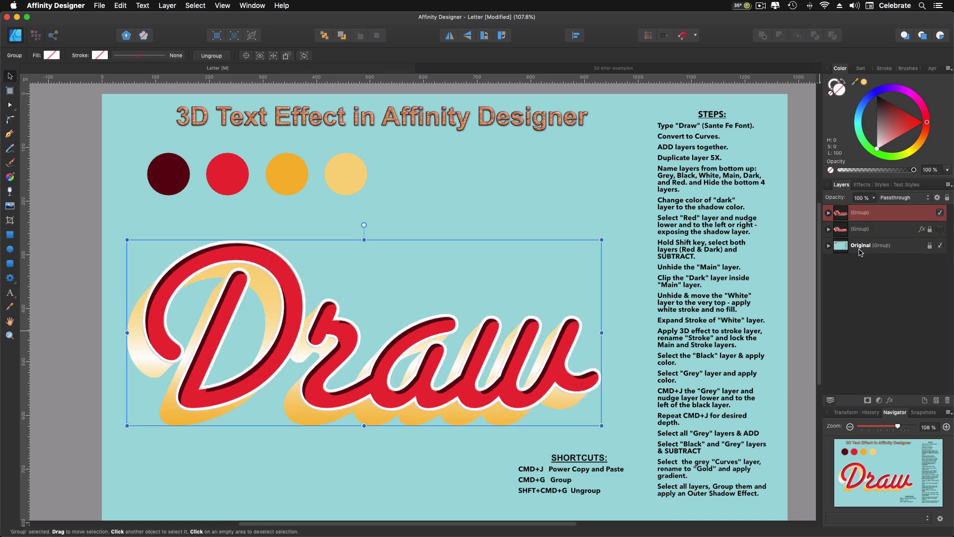
- Apply a subtle black Outer Shadow effect to the group, raising its radius and offset slightly, and clear the selection
left_click(863, 186)
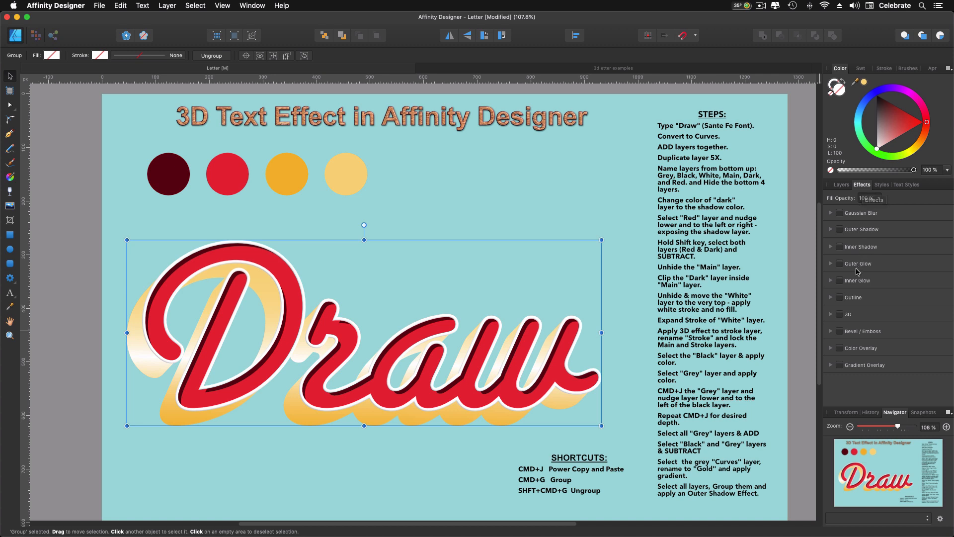
left_click(840, 230)
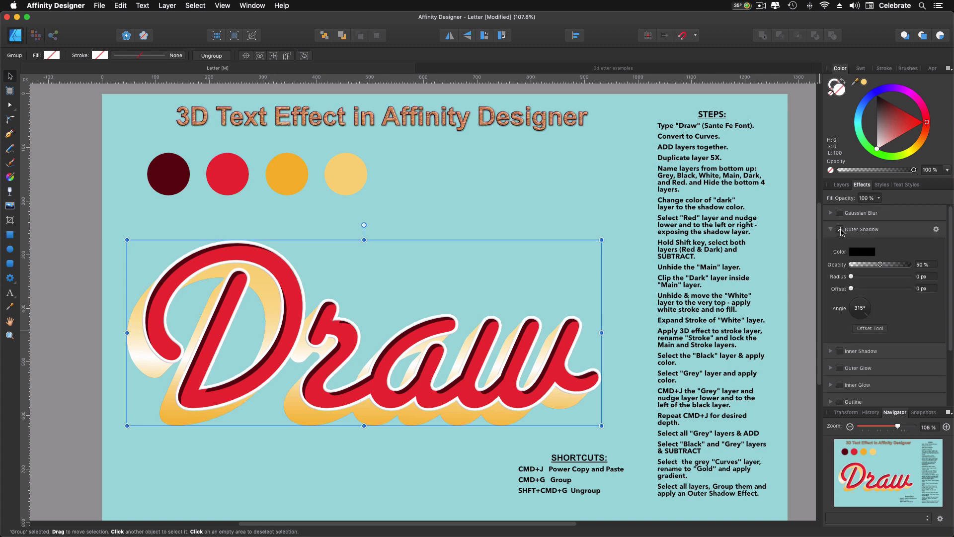
left_click_drag(851, 277, 859, 289)
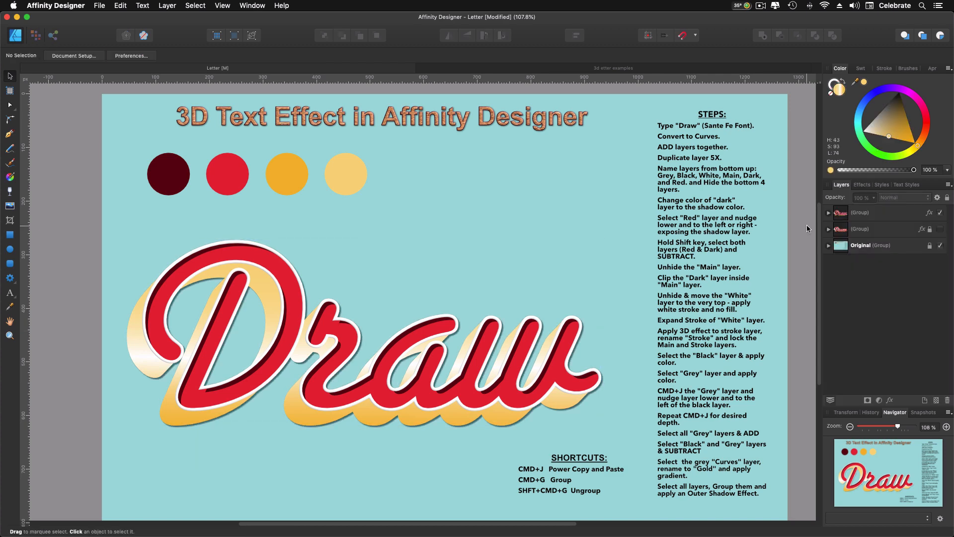